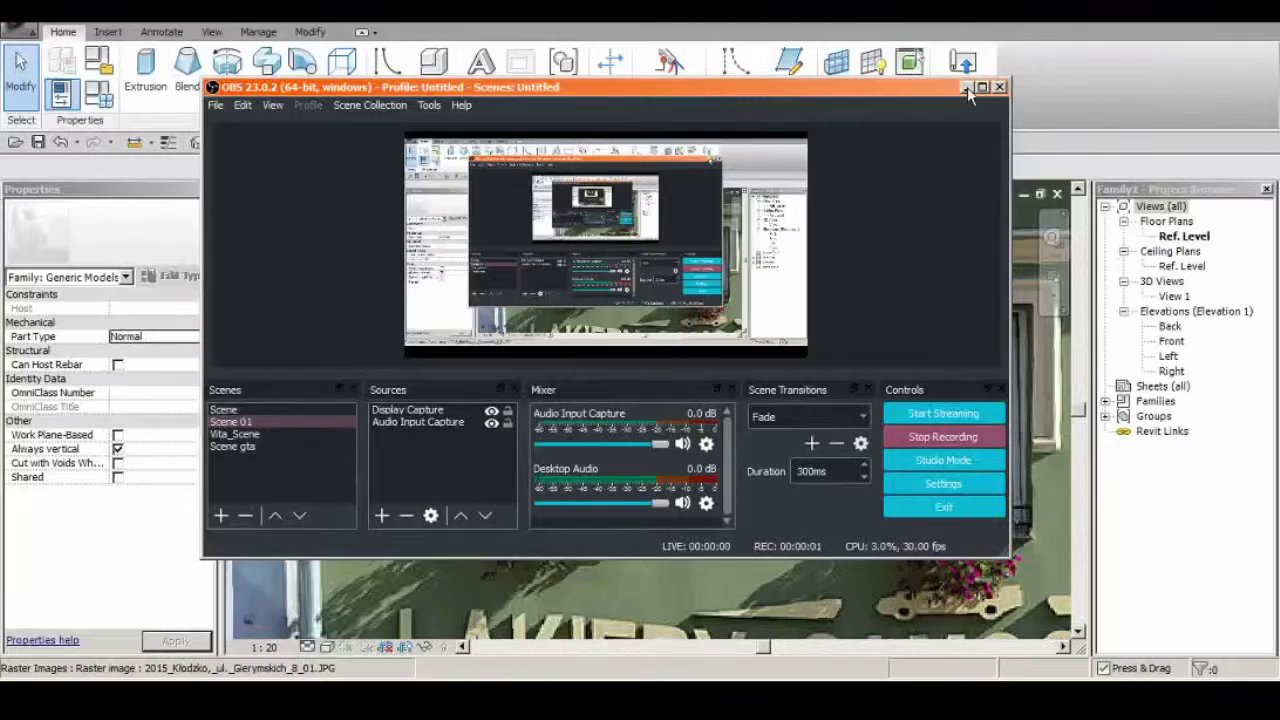
# Minimize OBS and switch the SketchUp reference to Top view, zooming in and out to inspect it.
pyautogui.click(967, 87)
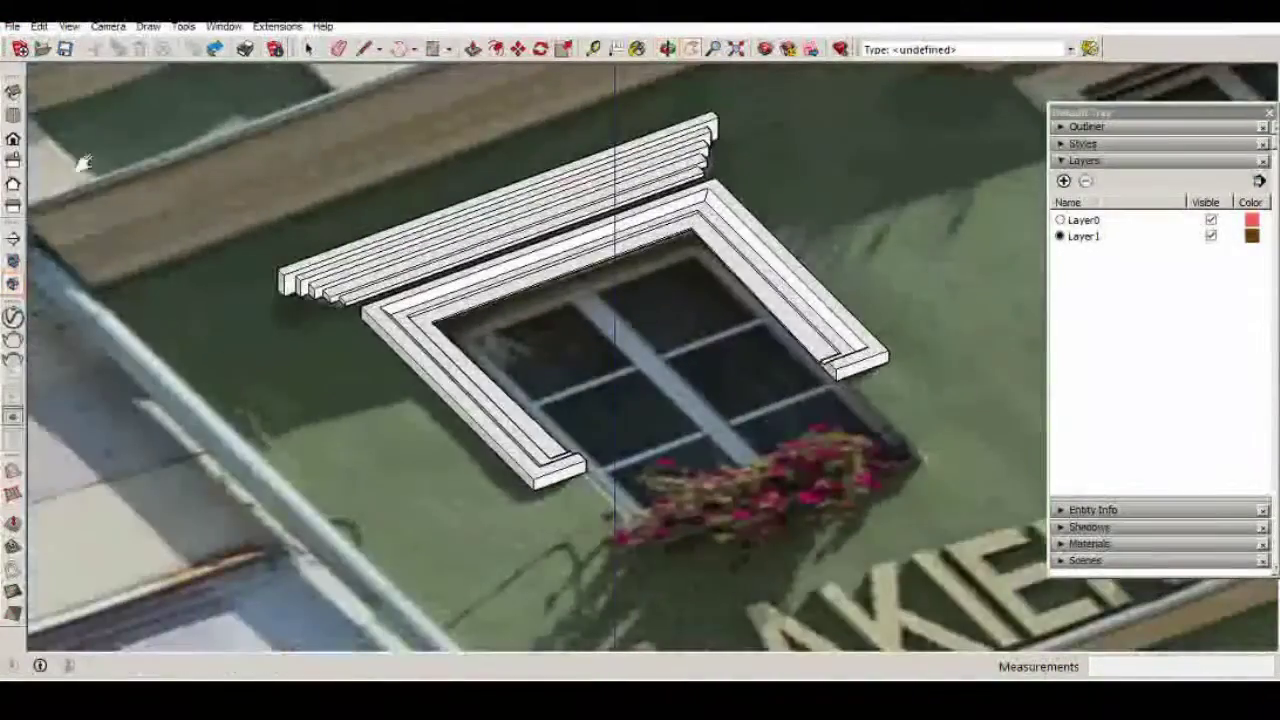
pyautogui.click(13, 137)
pyautogui.scroll(-3, 509, 443)
pyautogui.scroll(4, 654, 426)
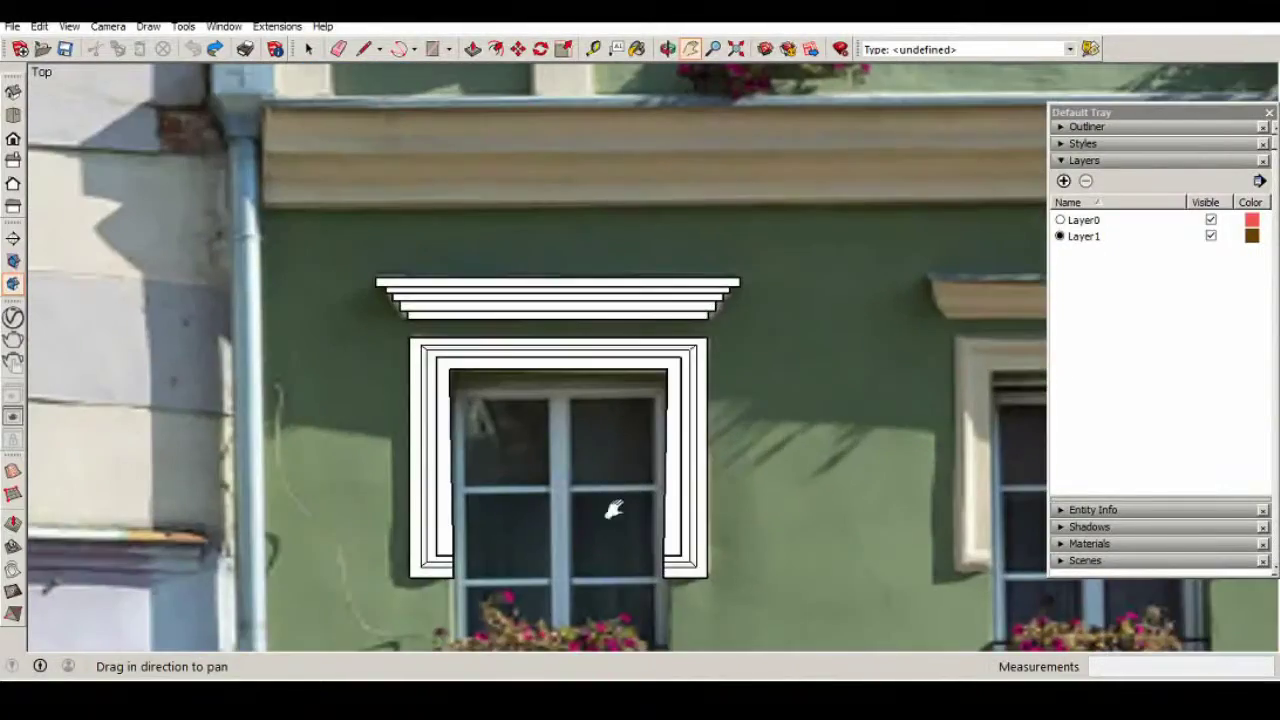
pyautogui.scroll(-5, 613, 510)
pyautogui.scroll(-2, 613, 510)
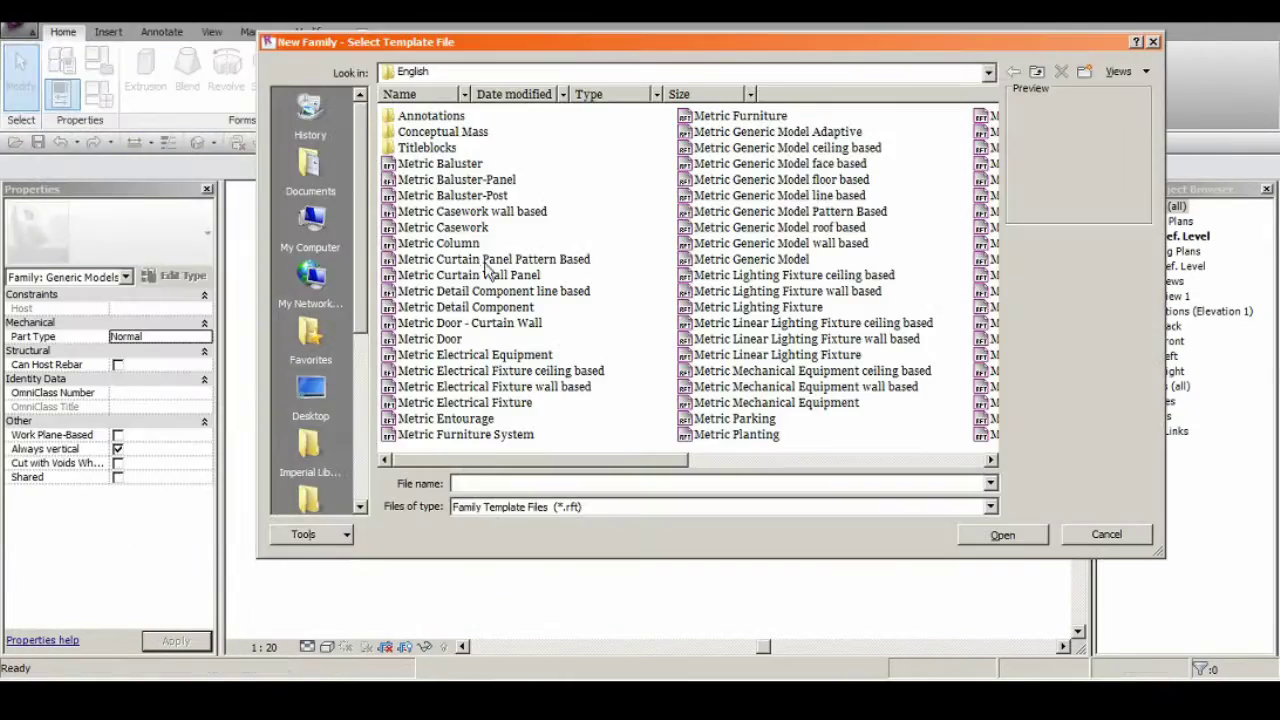
# Start a family from the Metric Generic Model template and zoom into a facade window.
pyautogui.click(760, 259)
pyautogui.click(1003, 534)
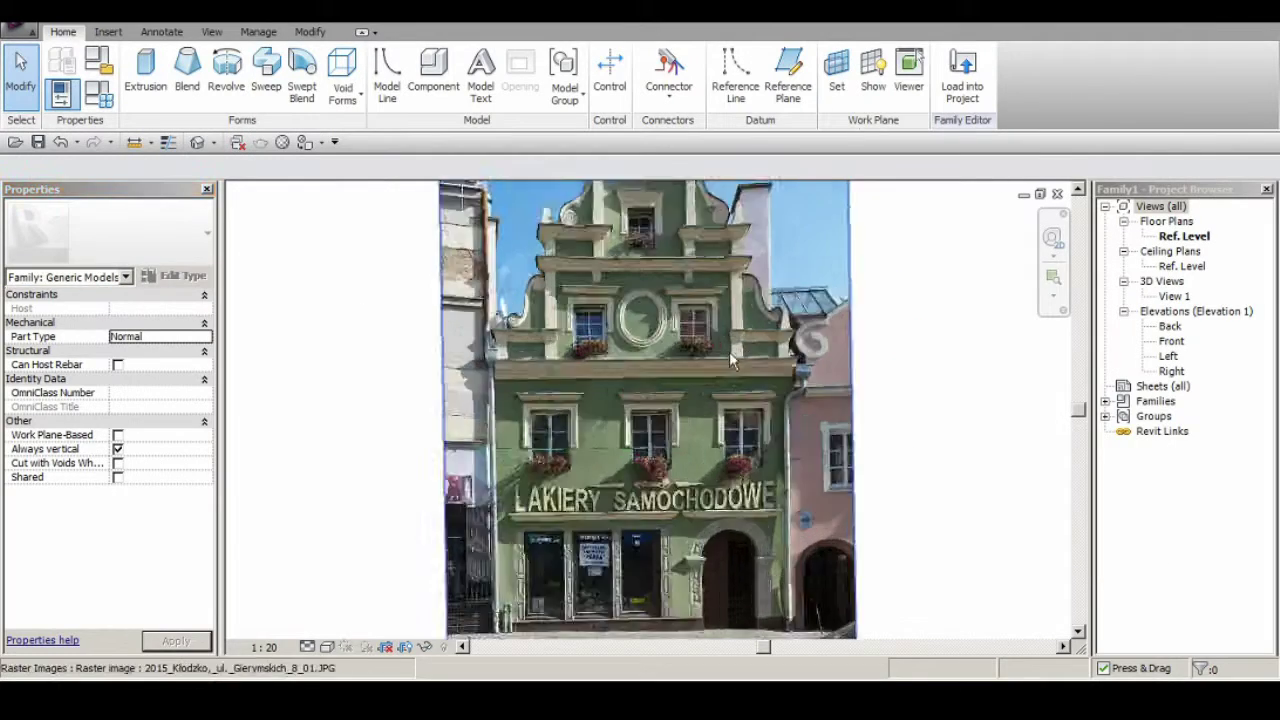
pyautogui.scroll(3, 360, 315)
pyautogui.scroll(2, 360, 315)
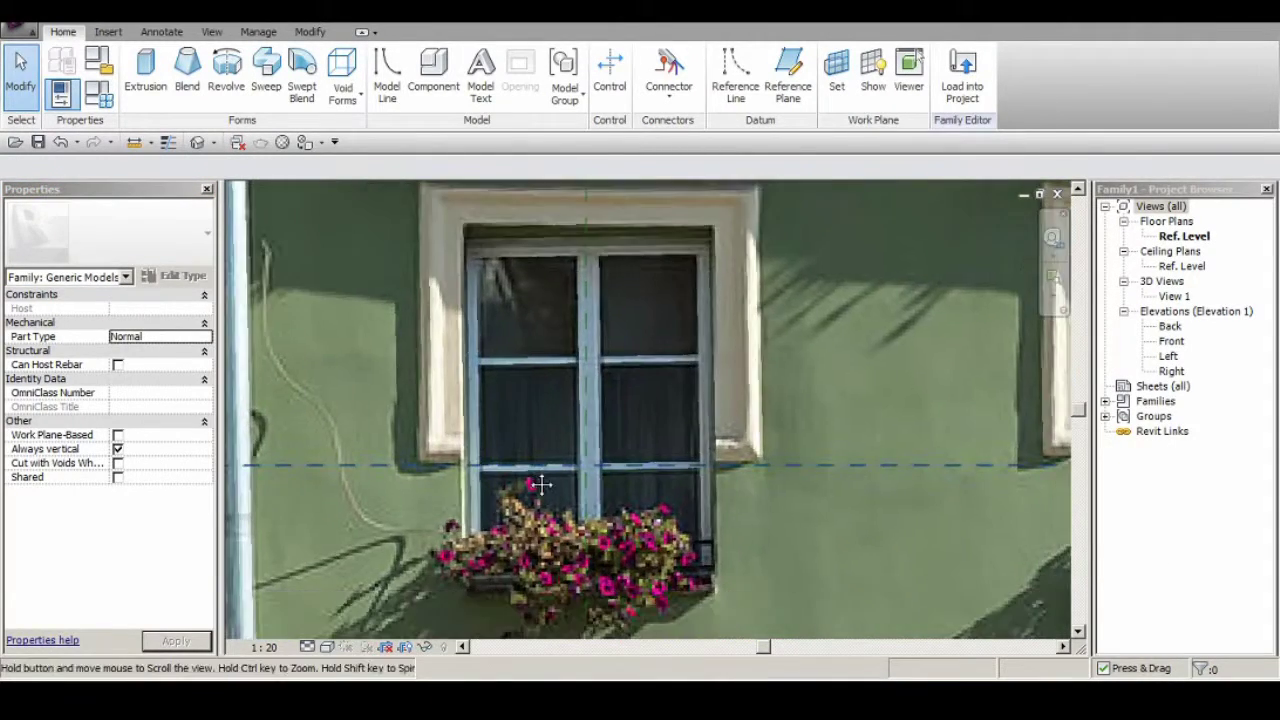
pyautogui.click(584, 390)
pyautogui.scroll(1, 586, 390)
pyautogui.moveTo(586, 390); pyautogui.dragTo(620, 390)
pyautogui.press('Escape')
# Select and deselect the facade photo, then pan and zoom to frame the whole window.
pyautogui.click(781, 380)
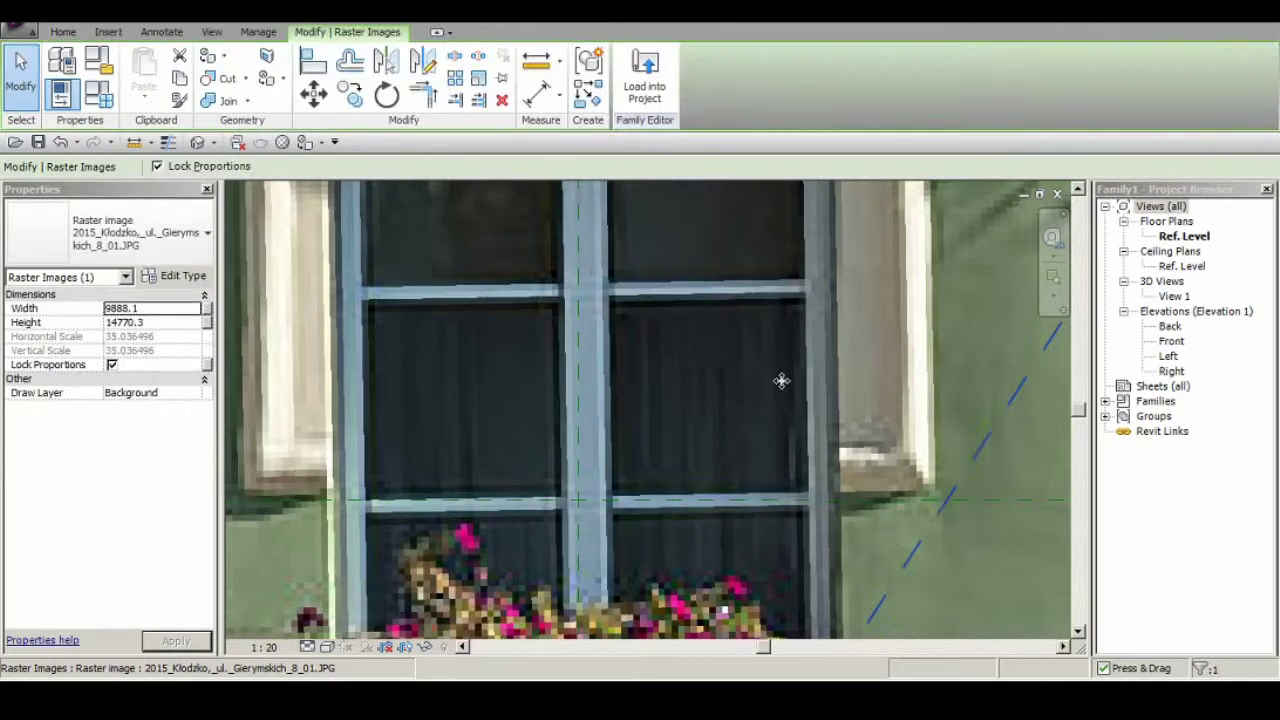
pyautogui.scroll(-3, 781, 380)
pyautogui.scroll(-2, 781, 380)
pyautogui.press('Escape')
pyautogui.moveTo(410, 330); pyautogui.dragTo(505, 330, button='middle')
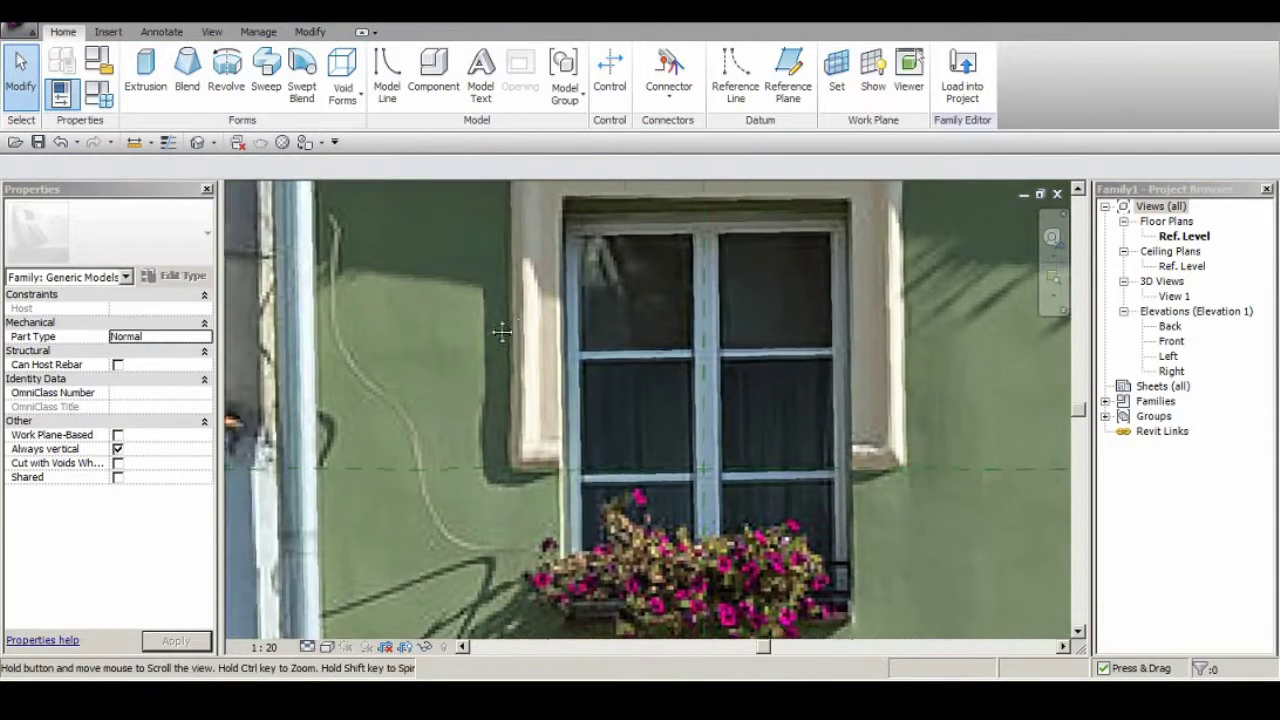
pyautogui.scroll(-1, 443, 263)
pyautogui.scroll(2, 524, 494)
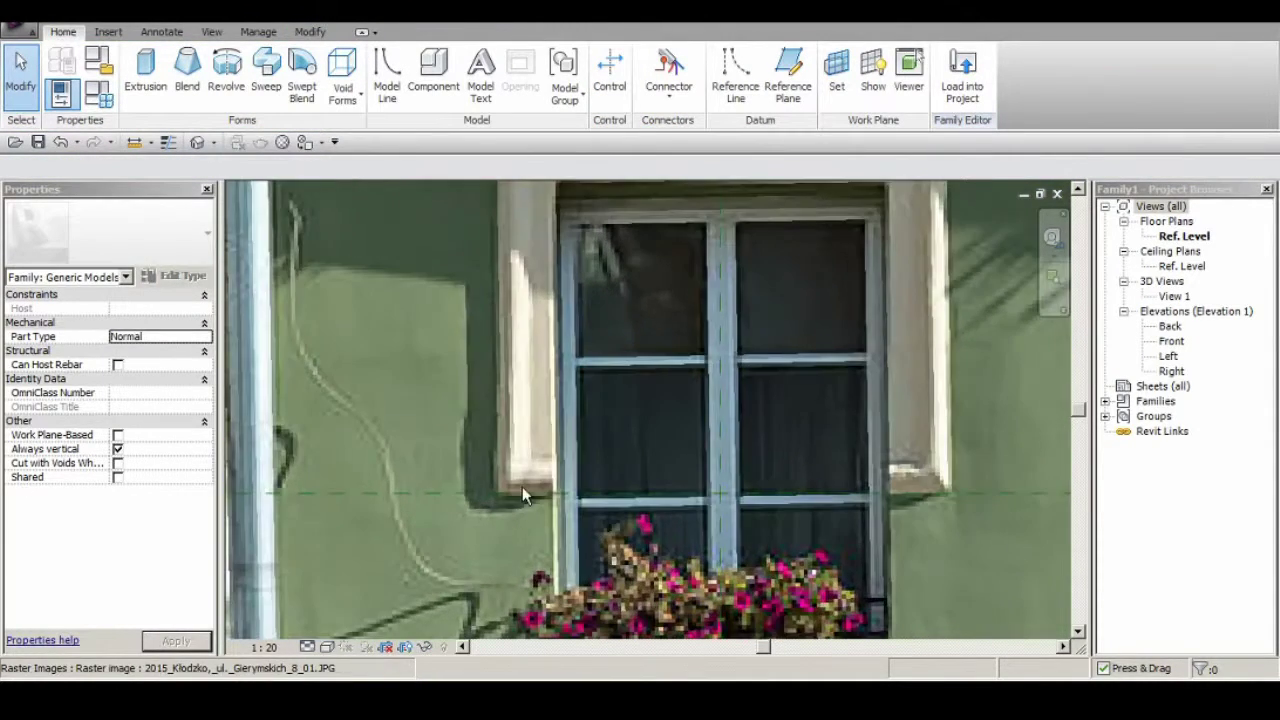
pyautogui.scroll(-1, 491, 455)
pyautogui.moveTo(520, 455); pyautogui.dragTo(491, 455, button='middle')
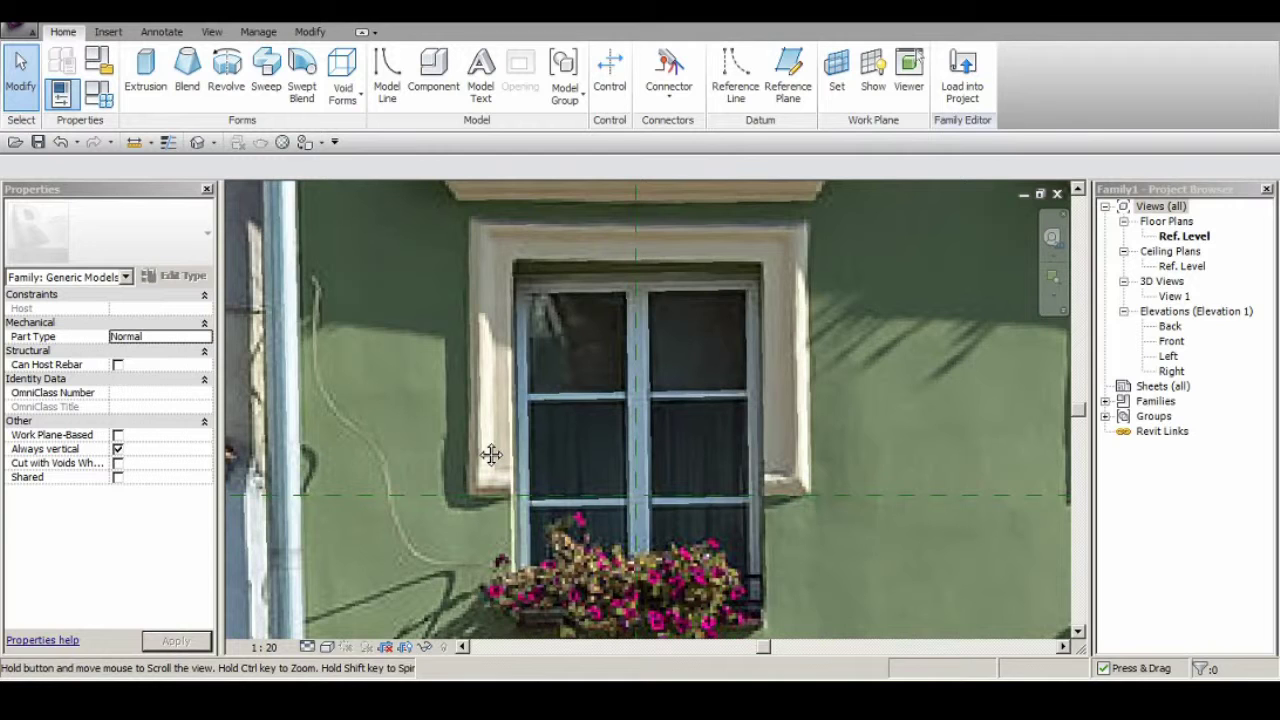
# Start a sweep and sketch a thin path line up the surround's left edge.
pyautogui.click(267, 90)
pyautogui.click(888, 62)
pyautogui.scroll(3, 535, 477)
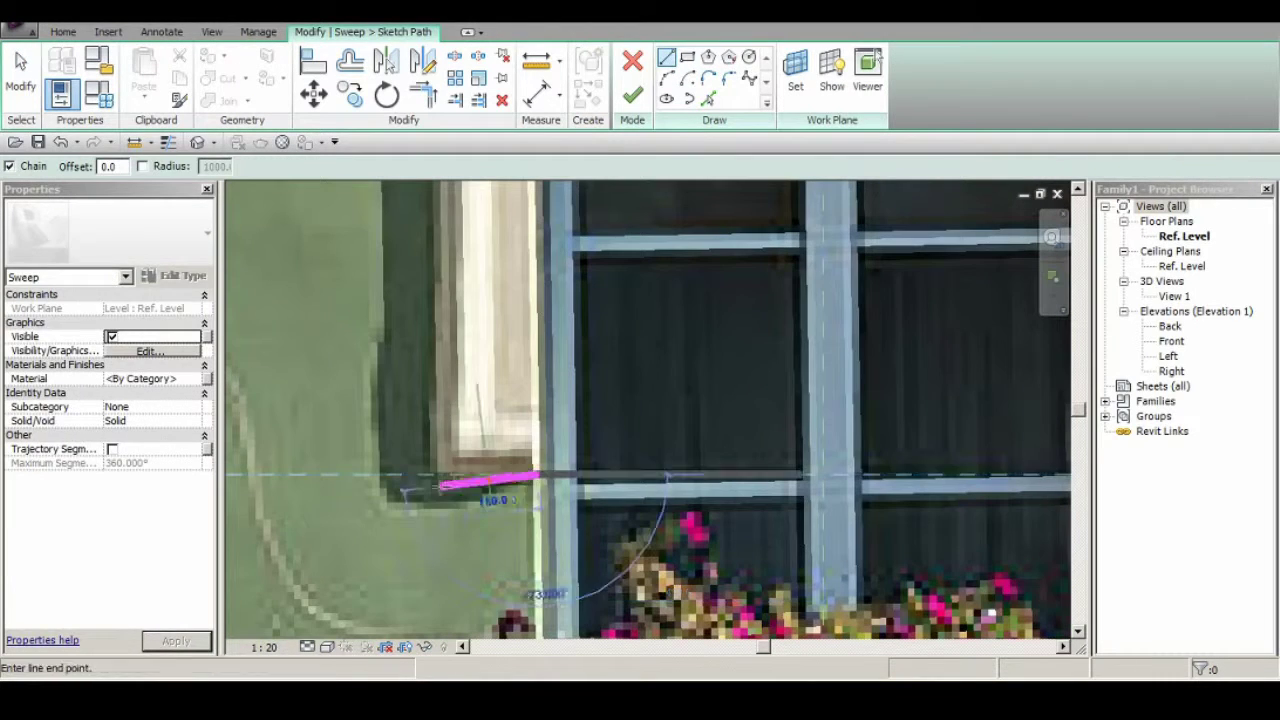
pyautogui.click(168, 141)
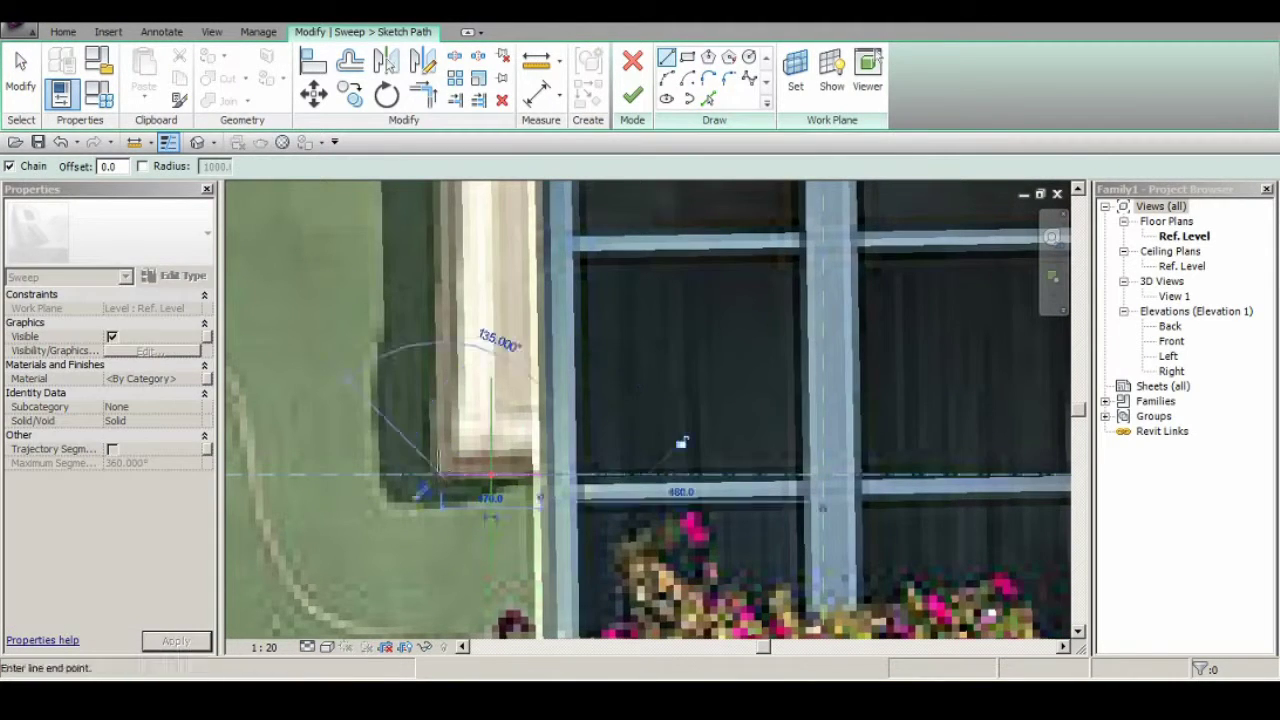
pyautogui.scroll(-3, 681, 443)
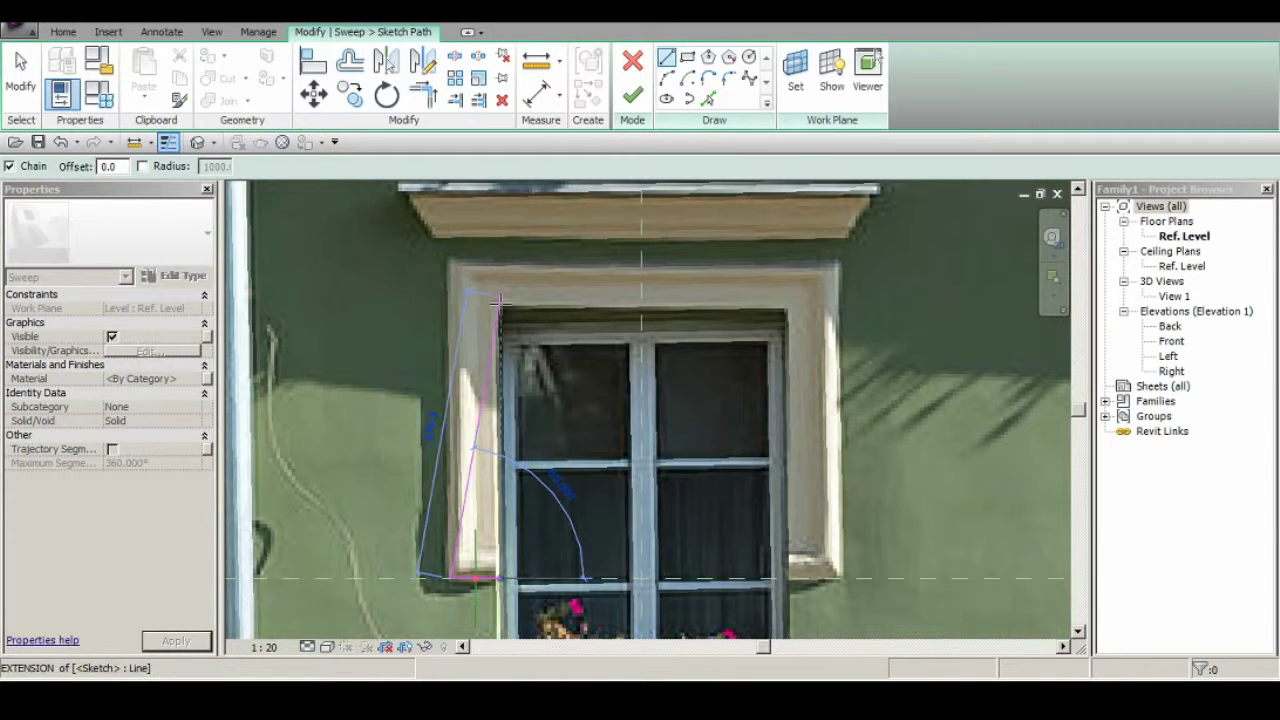
pyautogui.click(451, 304)
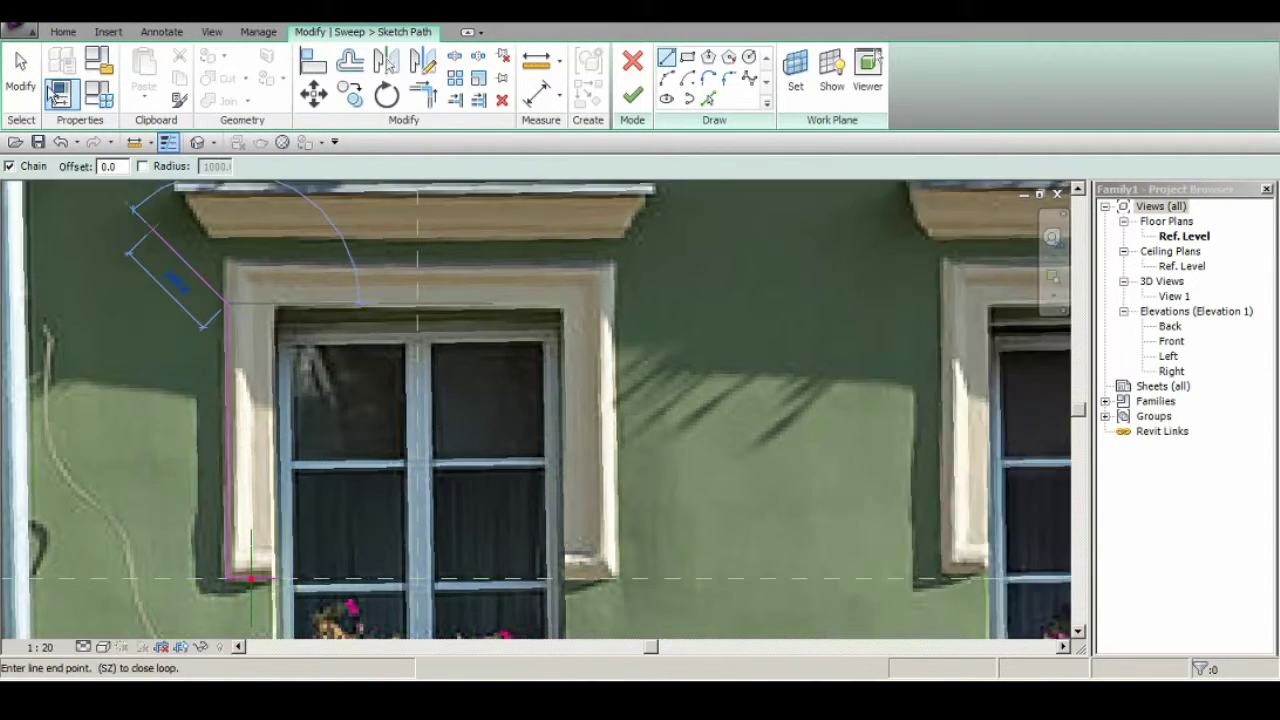
pyautogui.click(20, 72)
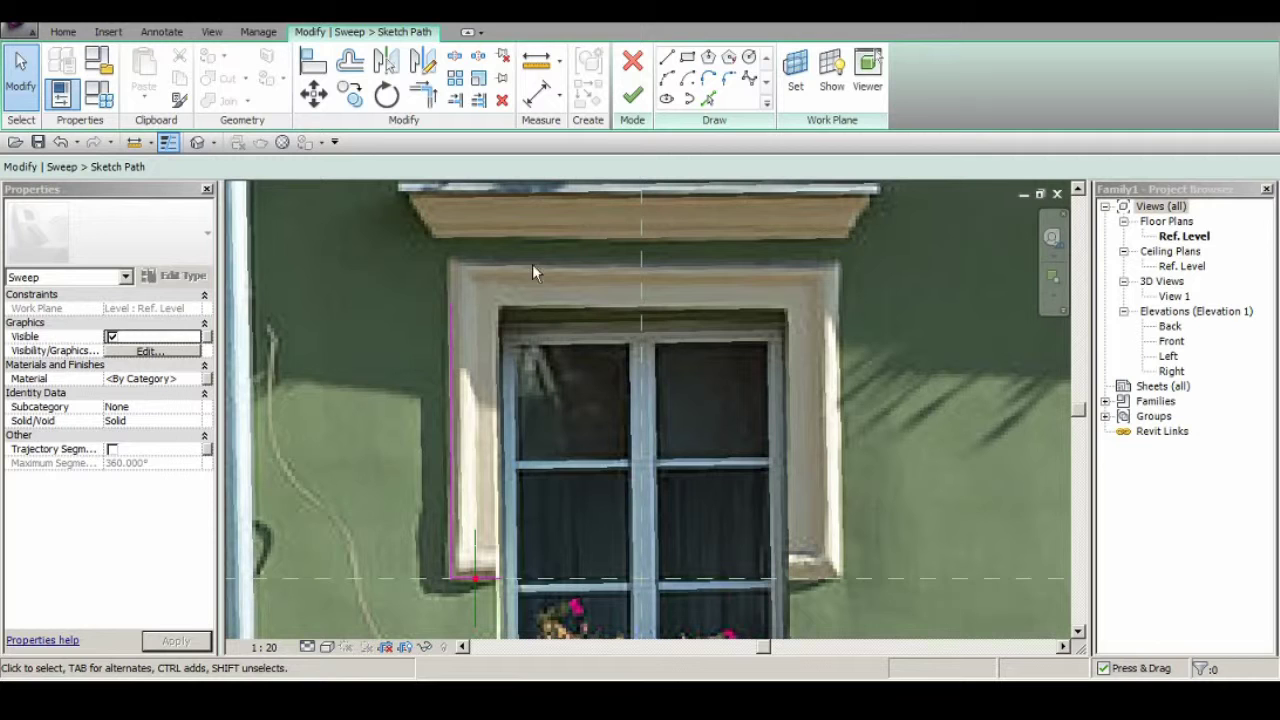
# Add the 650-long top path line to the centre plane, measure it, and finish the path.
pyautogui.click(666, 57)
pyautogui.scroll(2, 650, 310)
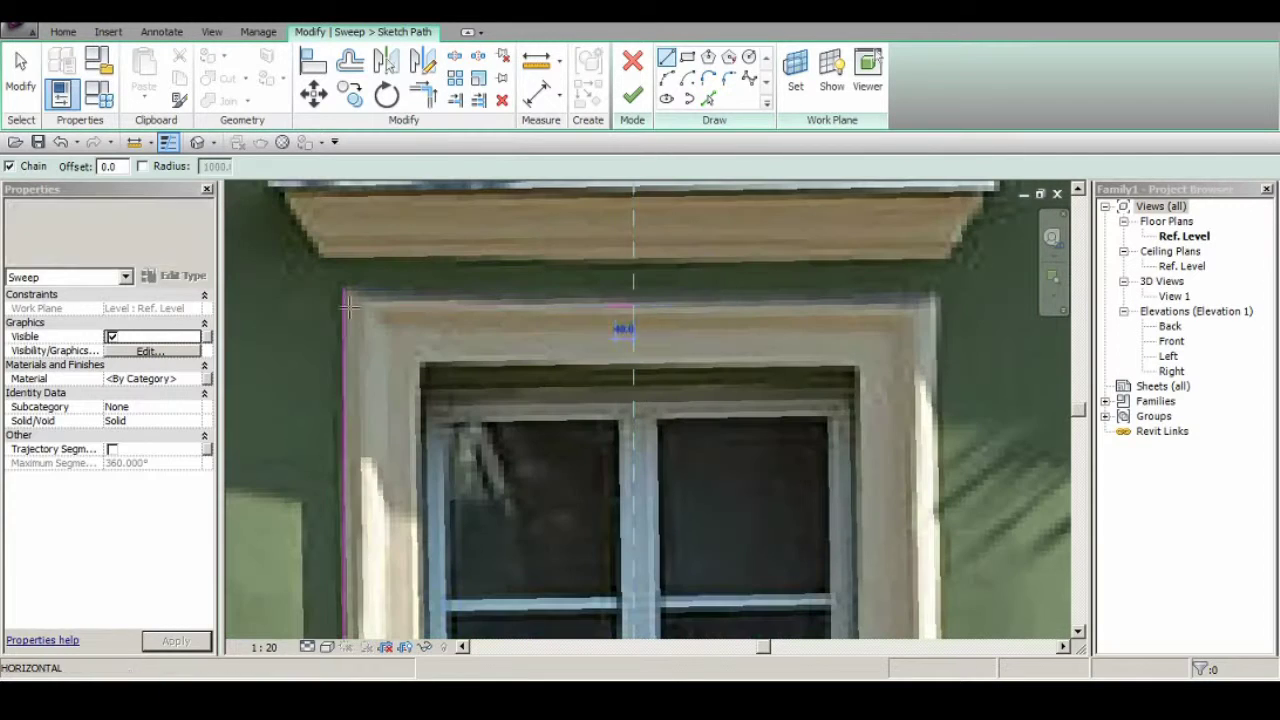
pyautogui.click(345, 304)
pyautogui.press('r')
pyautogui.click(345, 316)
pyautogui.click(604, 316)
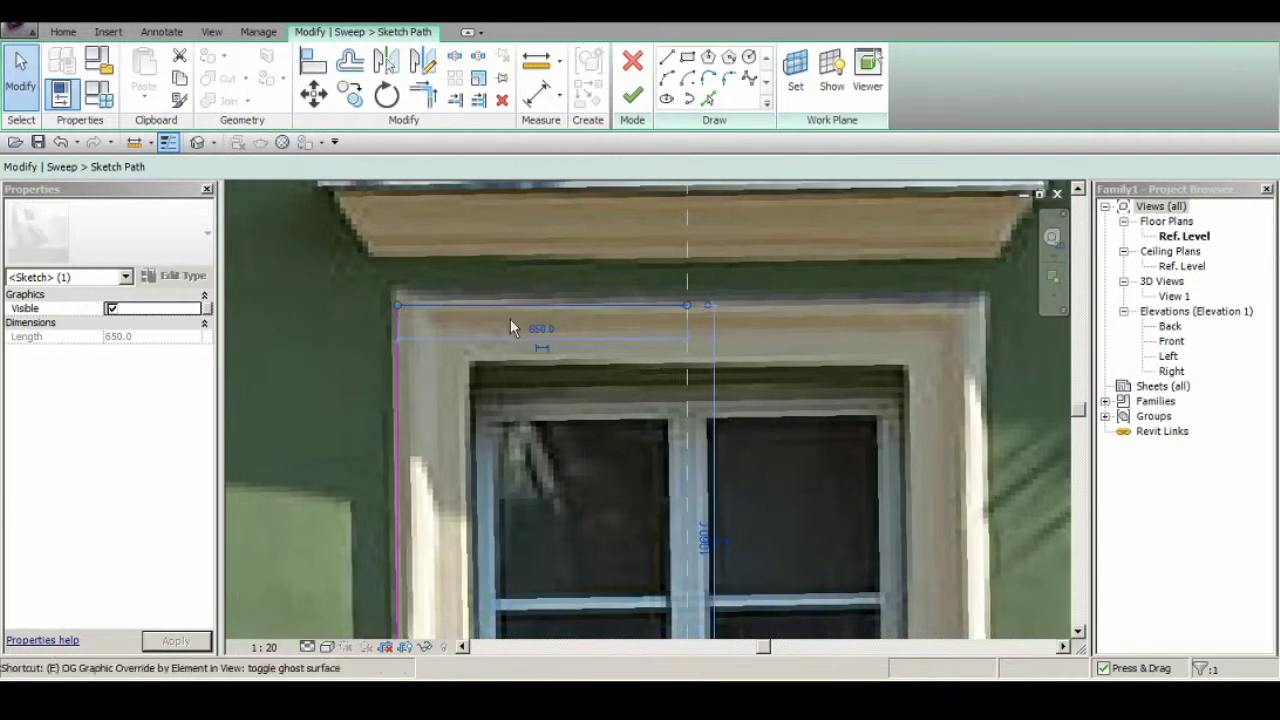
pyautogui.scroll(-3, 510, 319)
pyautogui.press('m')
pyautogui.press('e')
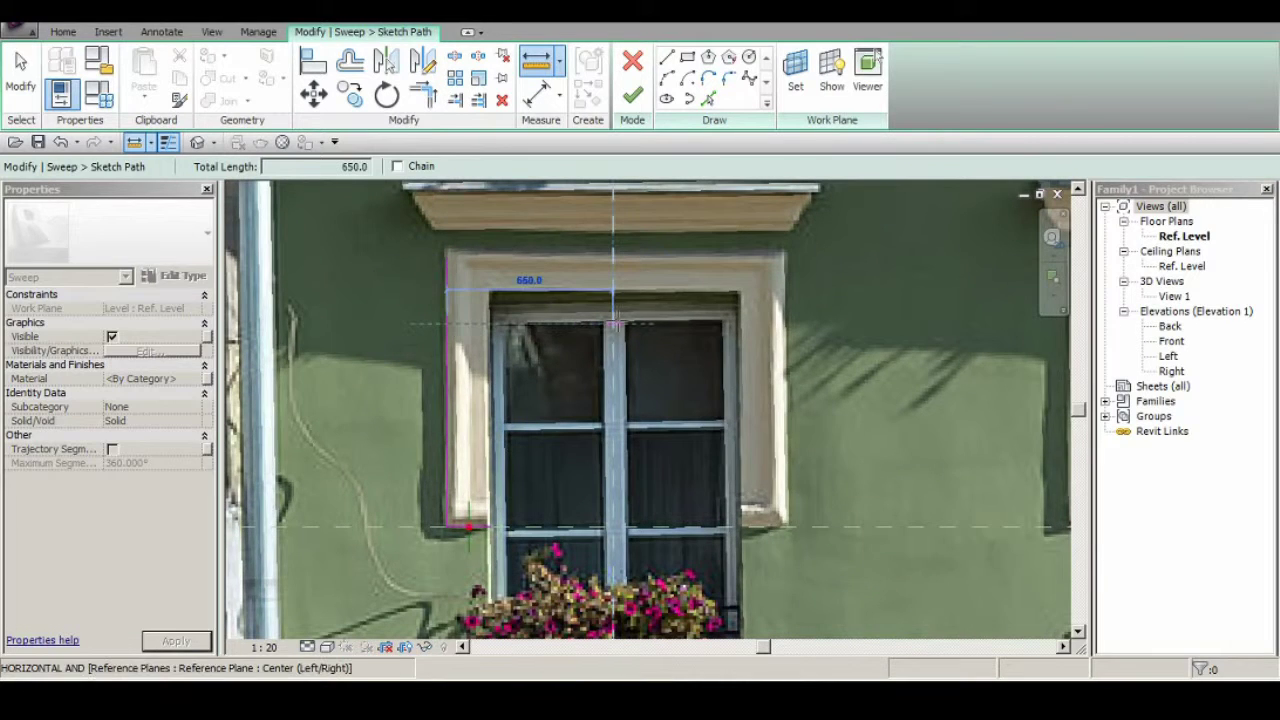
pyautogui.press('Escape')
pyautogui.scroll(1, 529, 263)
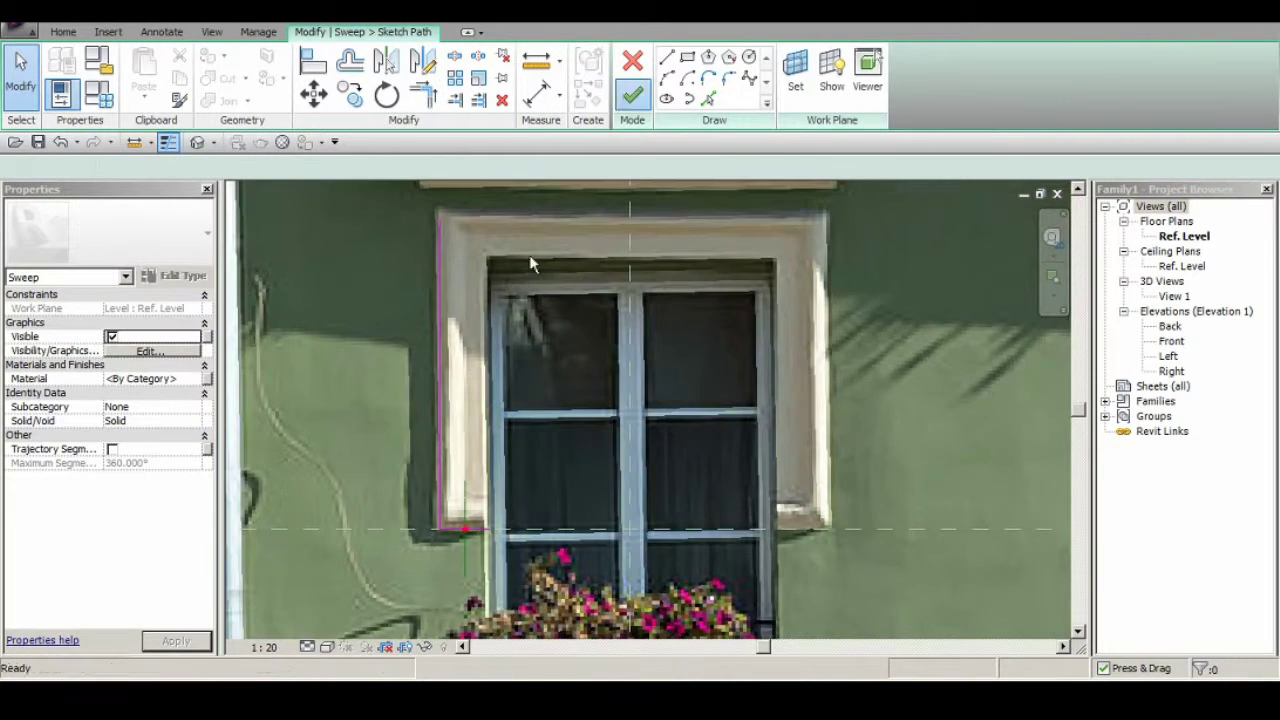
pyautogui.click(632, 95)
pyautogui.scroll(2, 365, 377)
# Open the profile in the Left elevation and sketch a line and an arc at the origin.
pyautogui.click(925, 97)
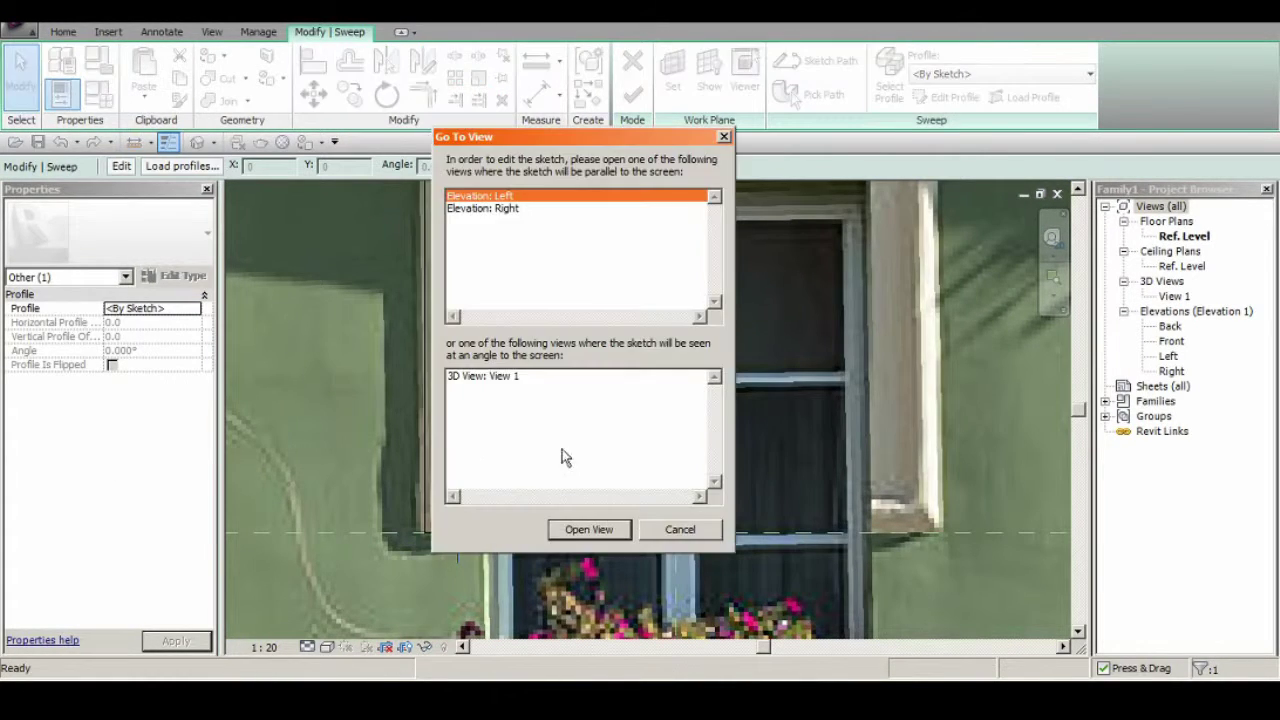
pyautogui.click(570, 528)
pyautogui.press('t')
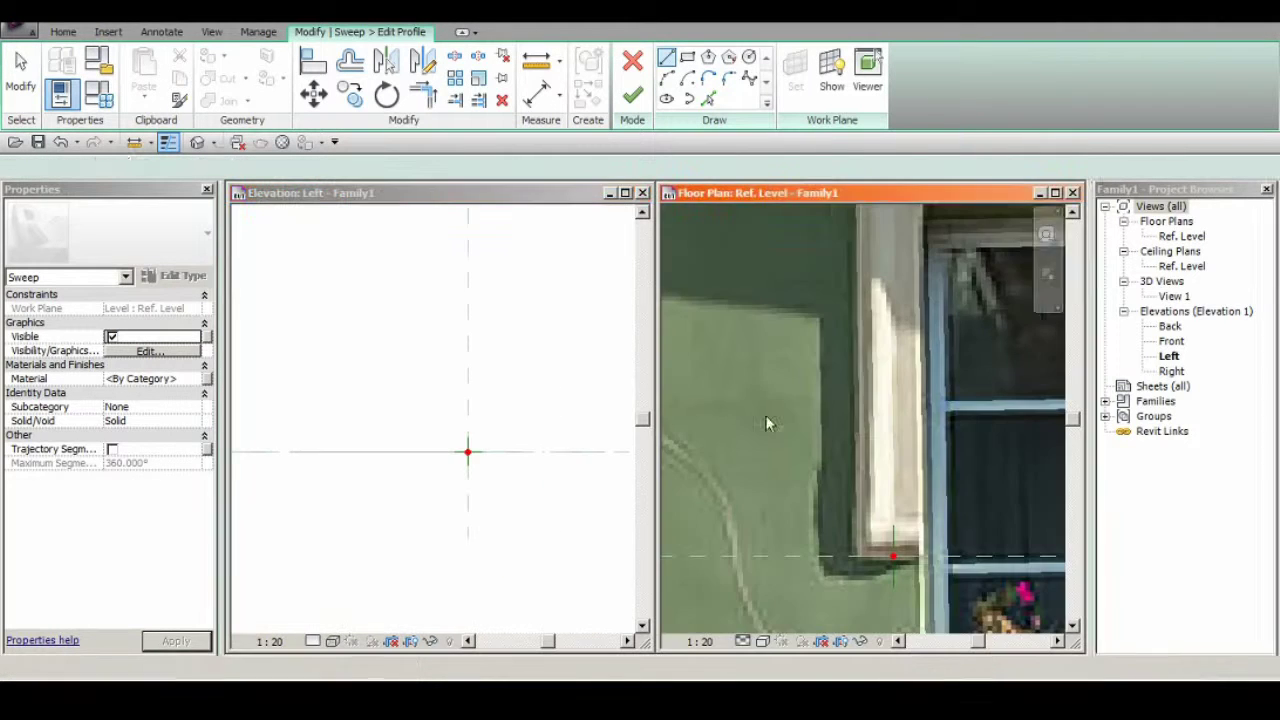
pyautogui.moveTo(483, 456); pyautogui.dragTo(457, 458, button='middle')
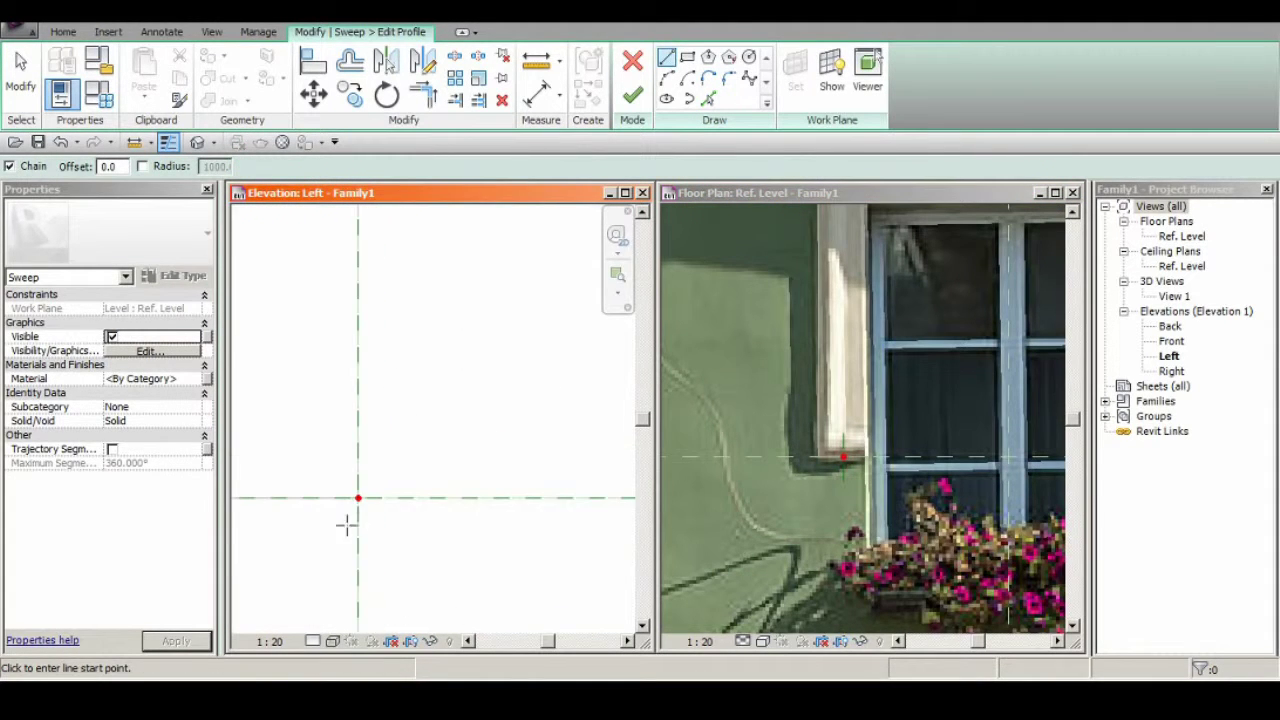
pyautogui.click(358, 497)
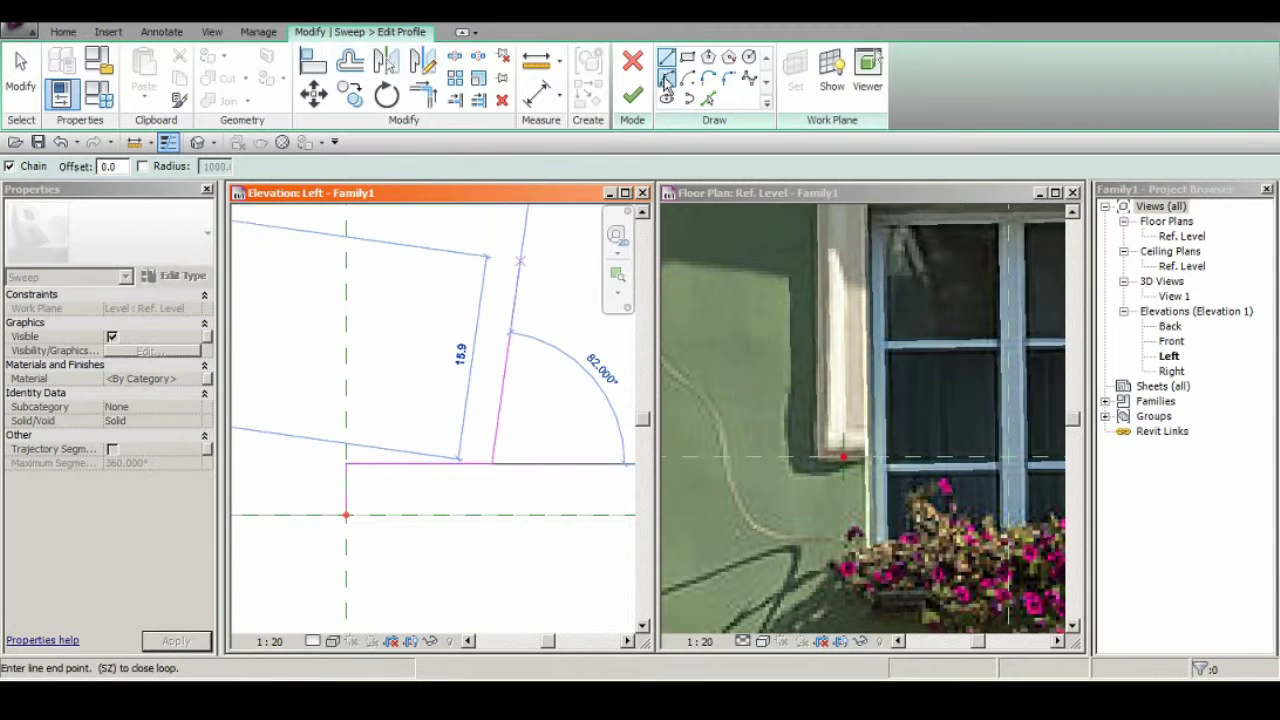
pyautogui.press('Escape')
pyautogui.click(492, 464)
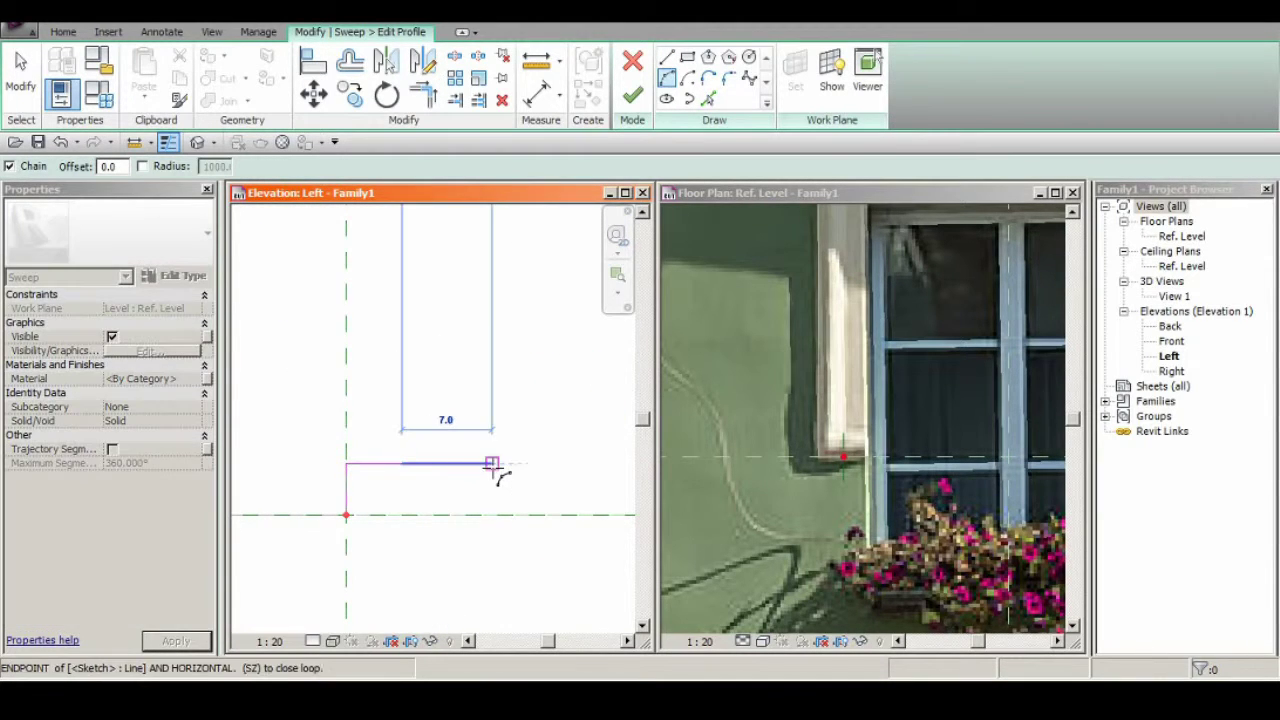
pyautogui.click(455, 445)
pyautogui.press('Escape')
pyautogui.press('Escape')
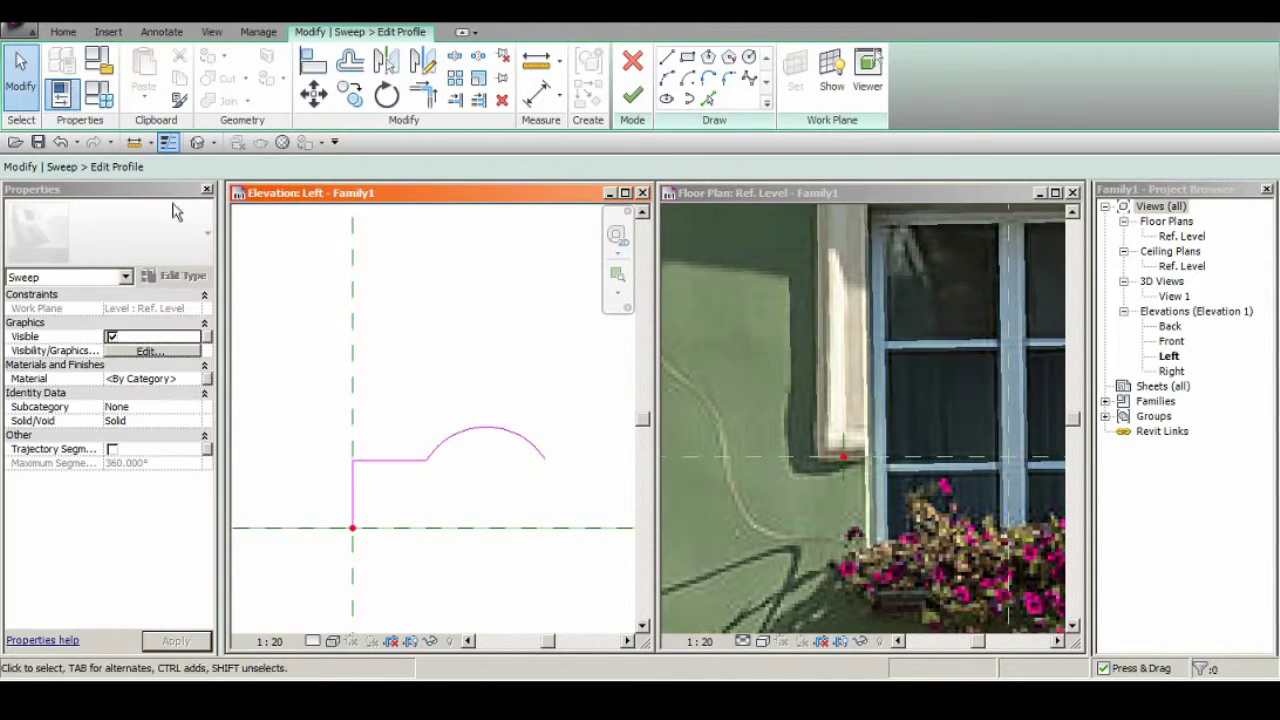
# Check the profile in the default 3D view and orbit the SketchUp trim board for reference.
pyautogui.press('3')
pyautogui.press('d')
pyautogui.moveTo(457, 425); pyautogui.dragTo(446, 435, button='middle')
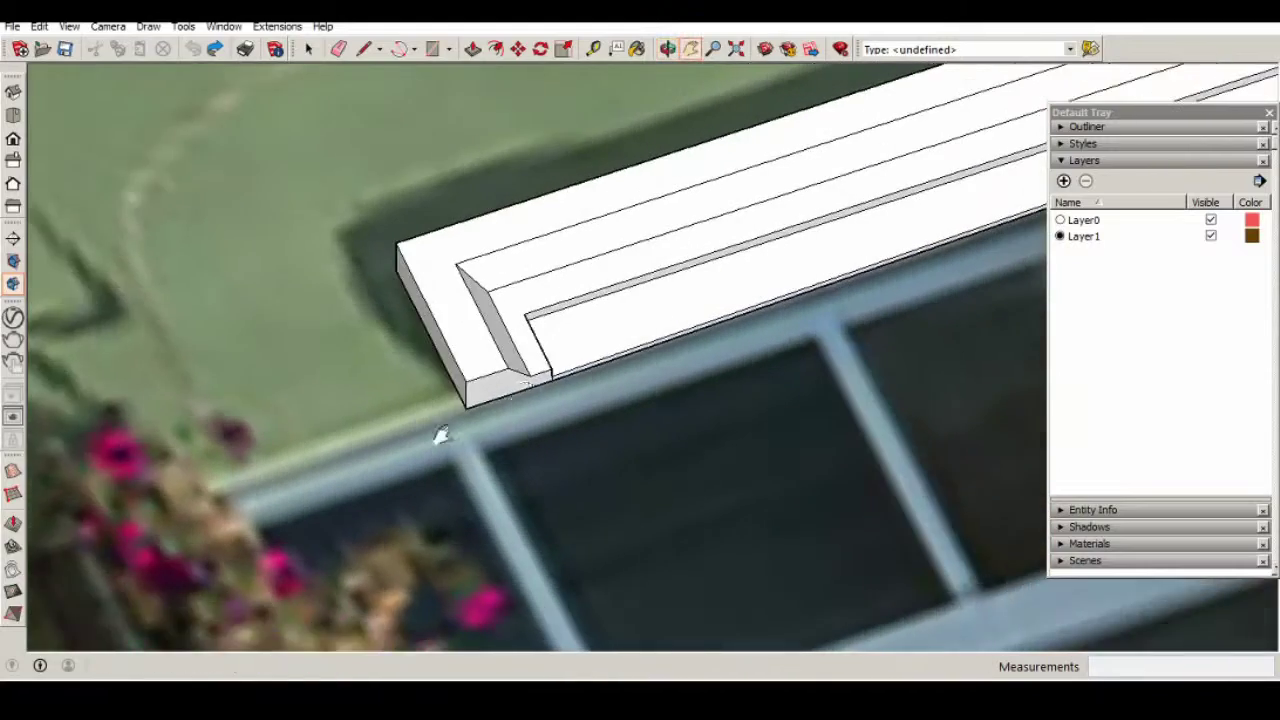
pyautogui.scroll(2, 440, 435)
pyautogui.keyDown('shift'); pyautogui.moveTo(471, 423); pyautogui.dragTo(514, 494, button='middle'); pyautogui.keyUp('shift')
pyautogui.click(318, 165)
pyautogui.moveTo(318, 165); pyautogui.dragTo(411, 395, button='middle')
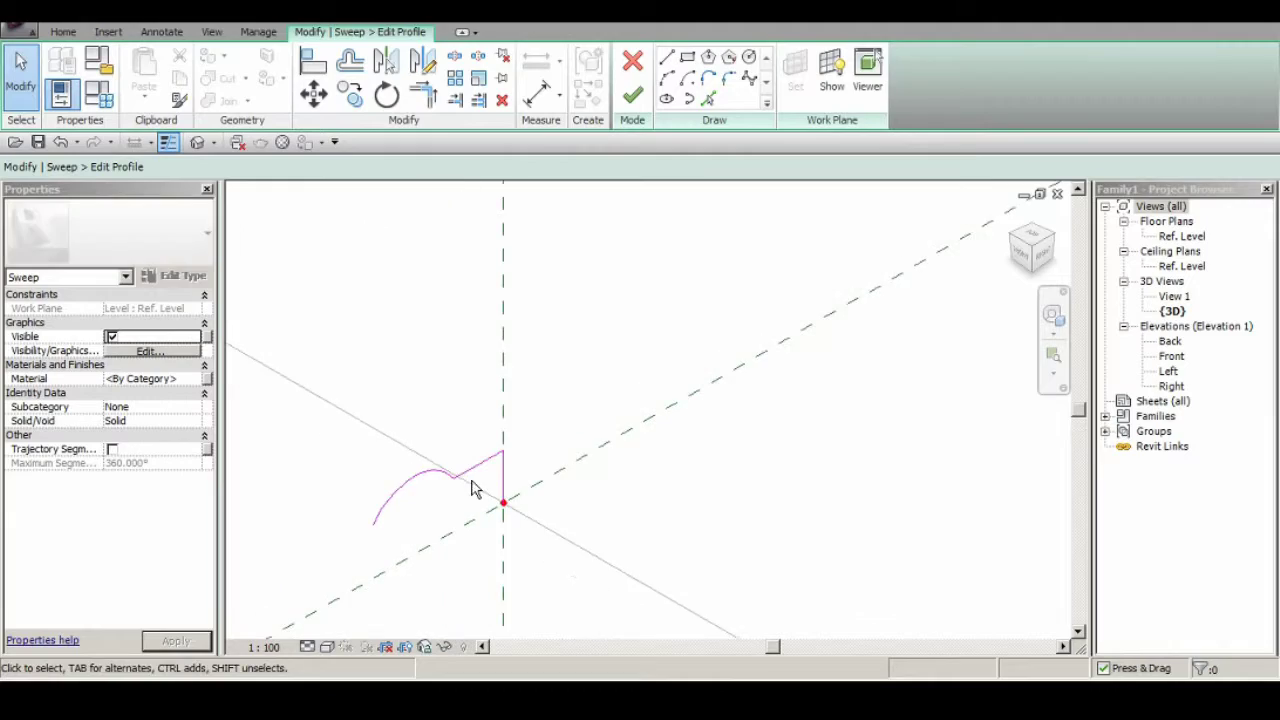
# Replace the curved and angled lines with a stepped profile, finish the sweep, and view the reference sill corner.
pyautogui.moveTo(469, 474); pyautogui.dragTo(392, 535)
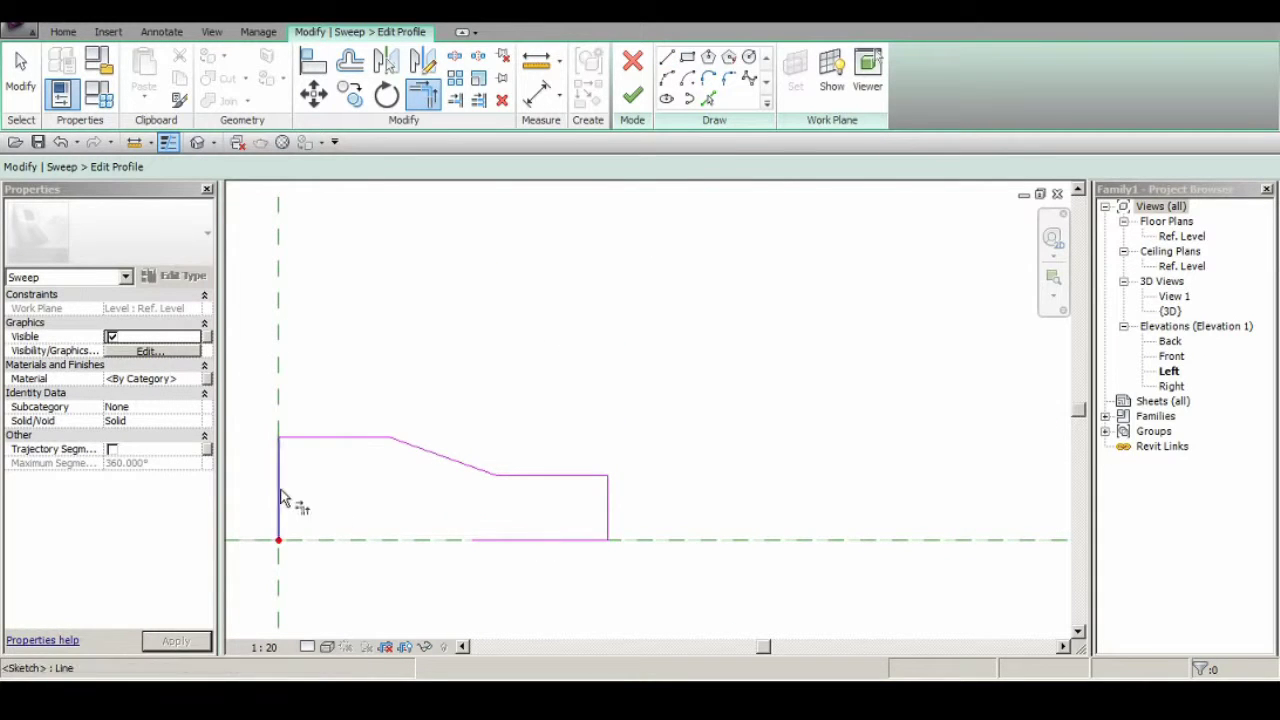
pyautogui.click(632, 95)
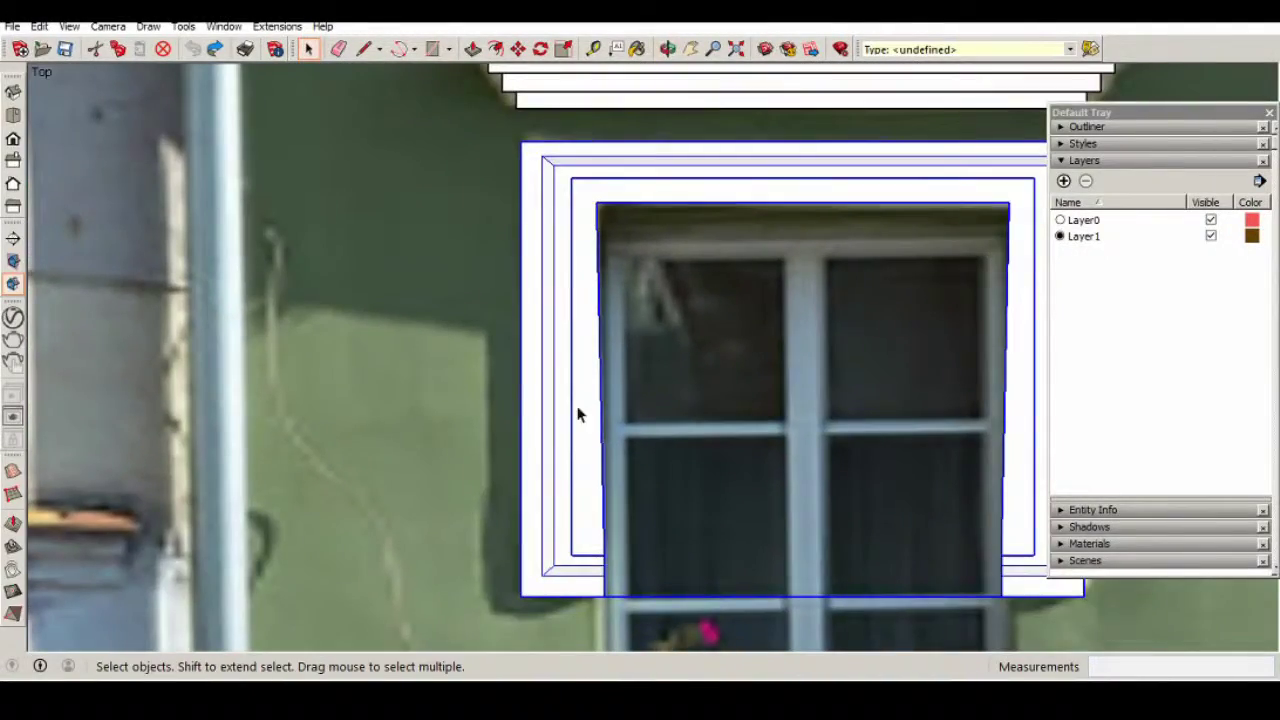
pyautogui.moveTo(577, 414); pyautogui.dragTo(381, 433, button='middle')
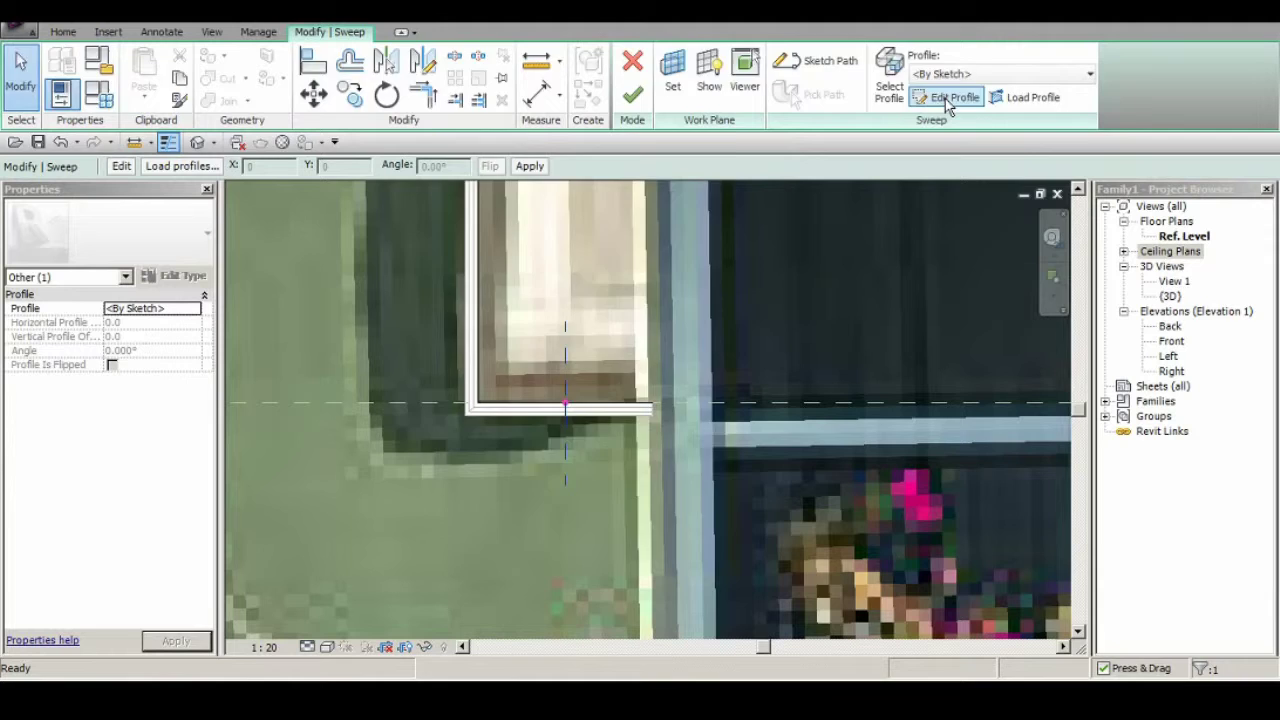
# Reopen the profile in the Left elevation and scale the whole stepped shape up from its origin.
pyautogui.click(950, 97)
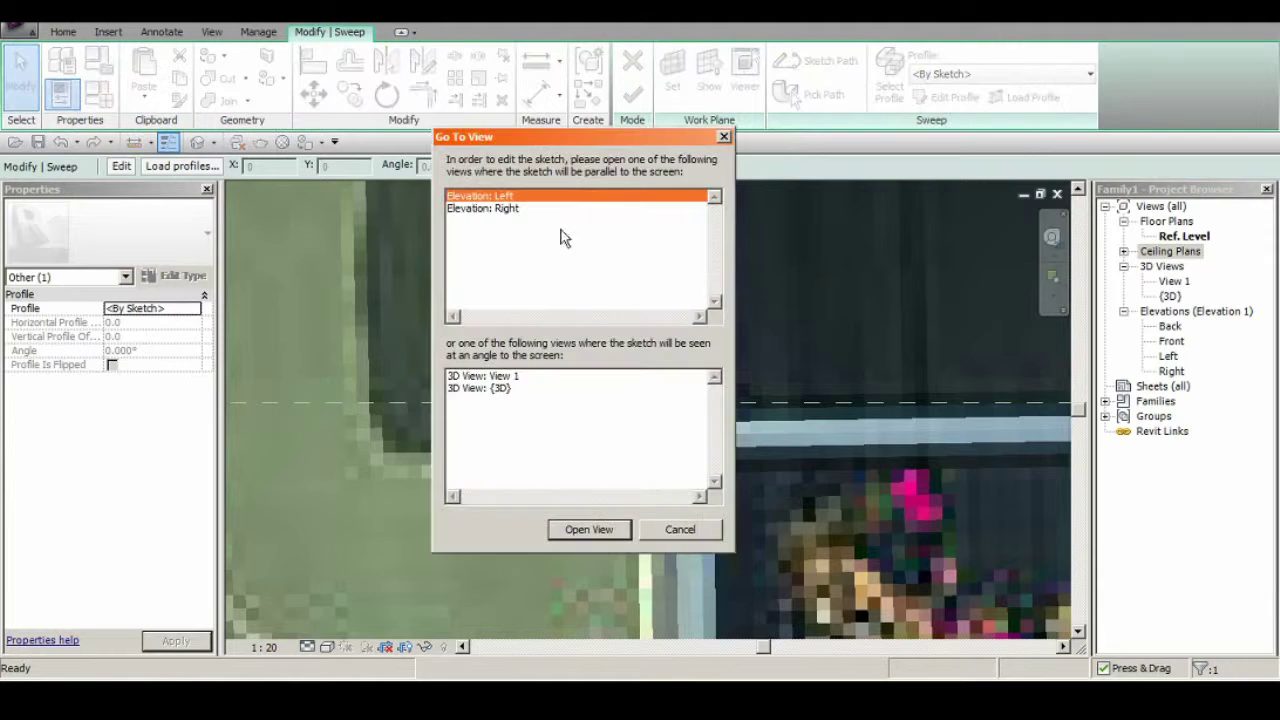
pyautogui.click(589, 526)
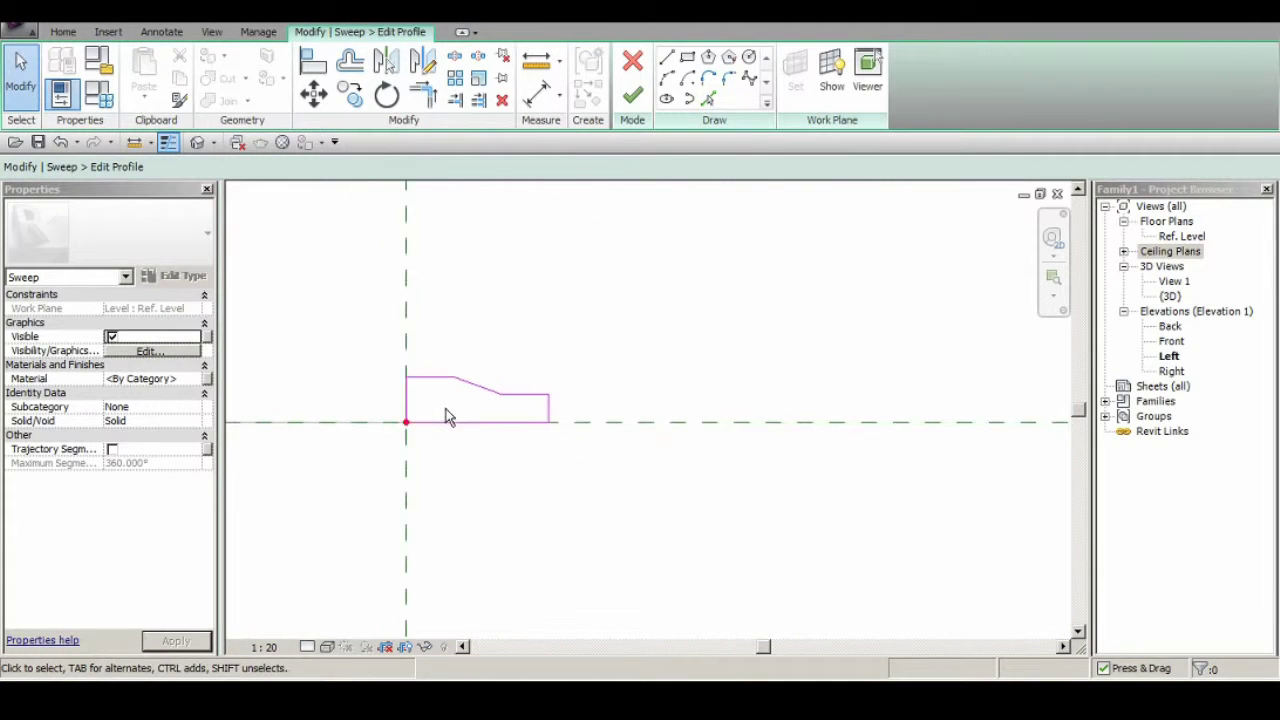
pyautogui.press('Tab')
pyautogui.click(435, 363)
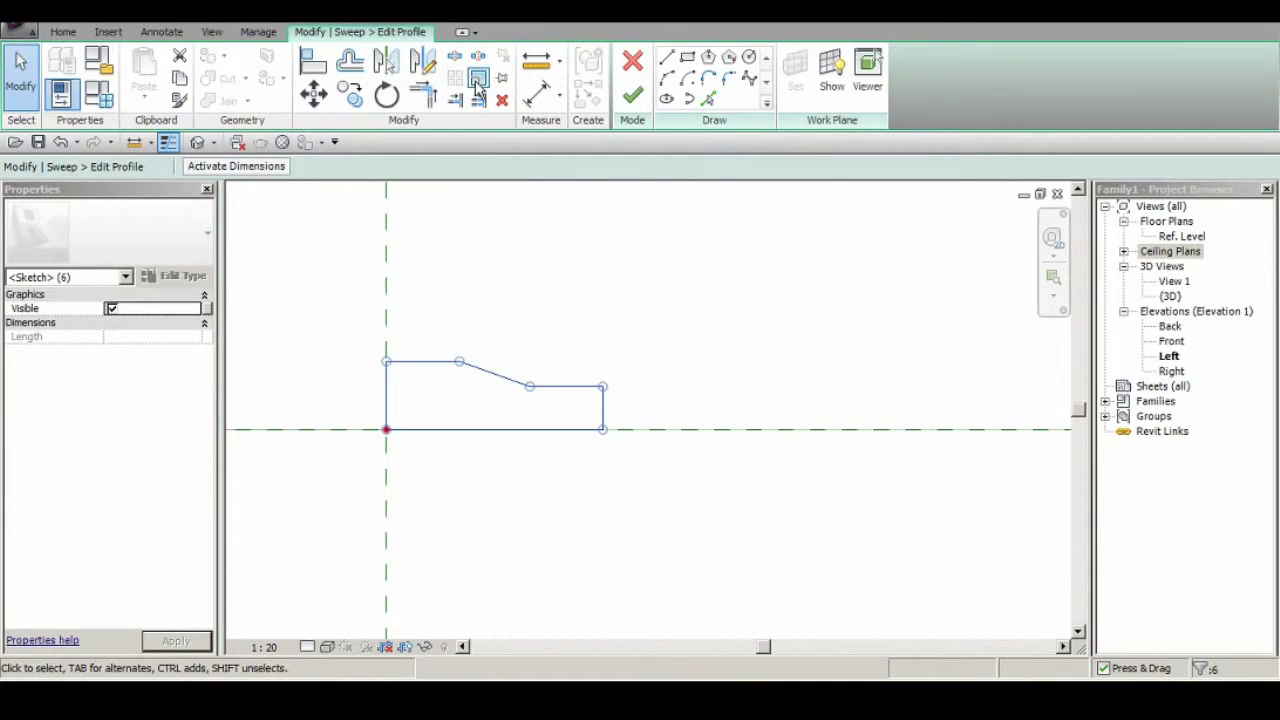
pyautogui.click(477, 84)
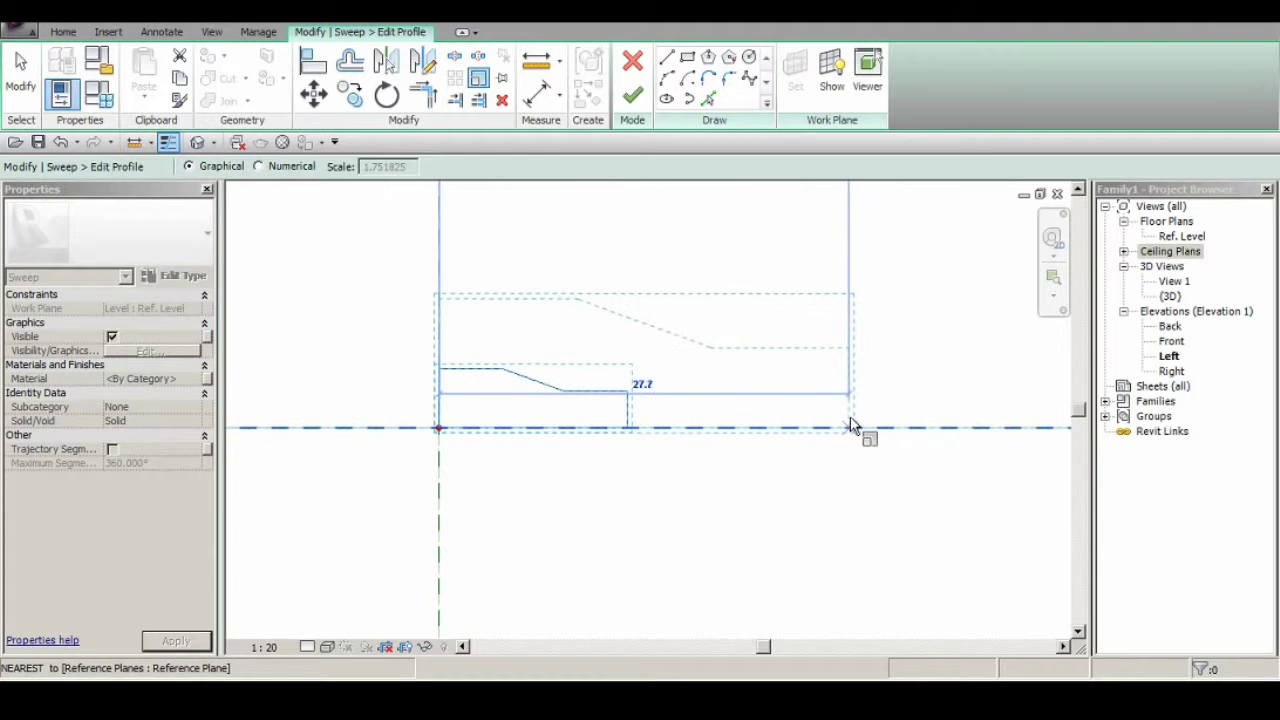
pyautogui.click(884, 418)
pyautogui.click(612, 381)
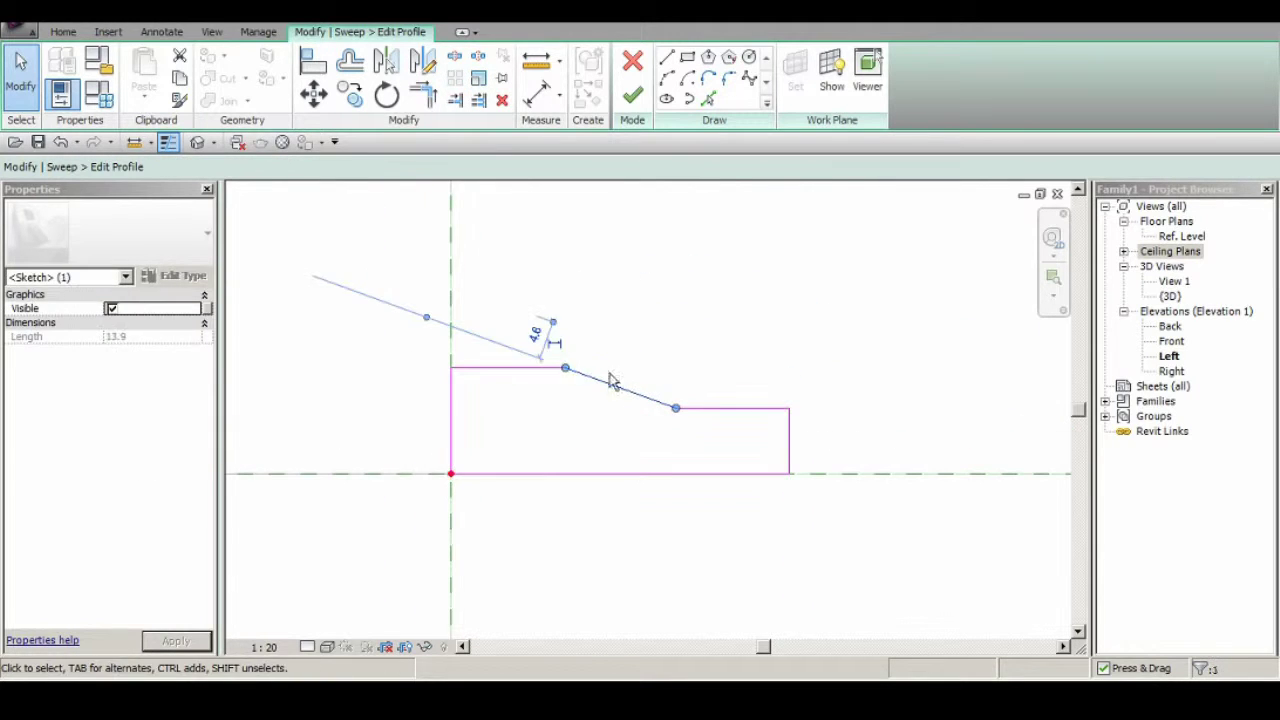
# Adjust the sloped line's dimension, finish the sweep, and select the resulting L-shaped molding.
pyautogui.click(411, 385)
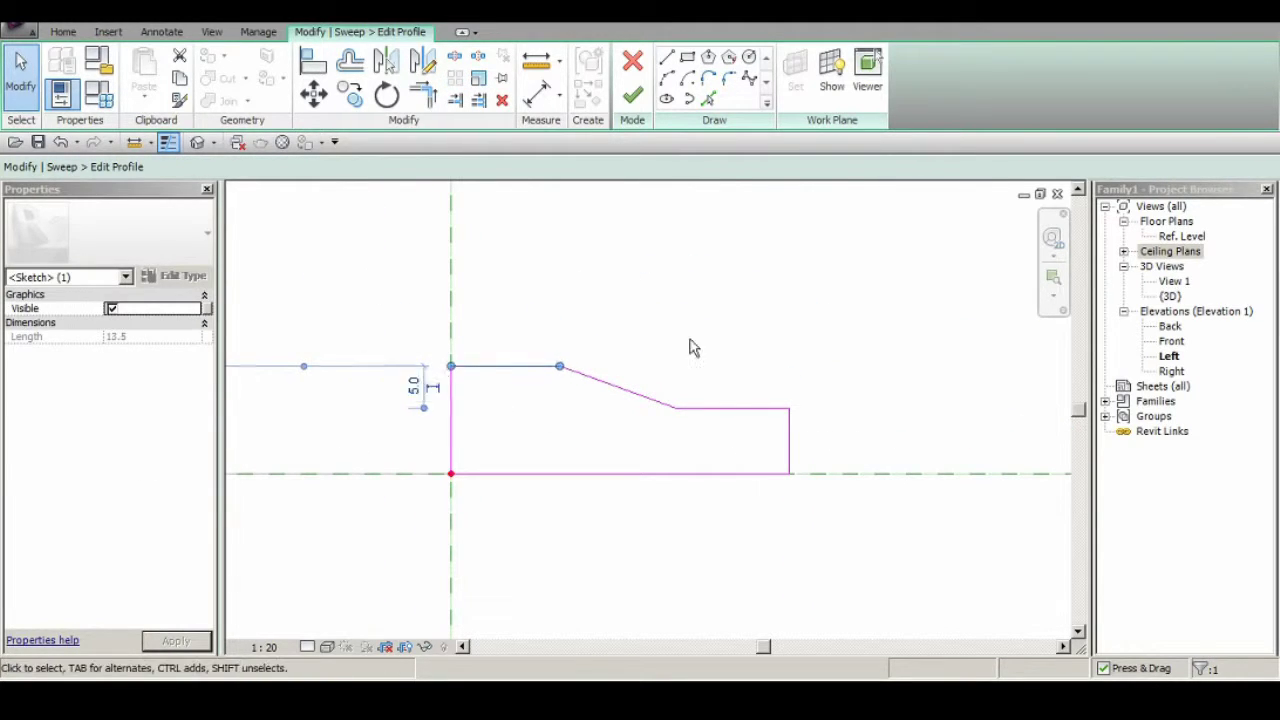
pyautogui.click(680, 408)
pyautogui.press('Return')
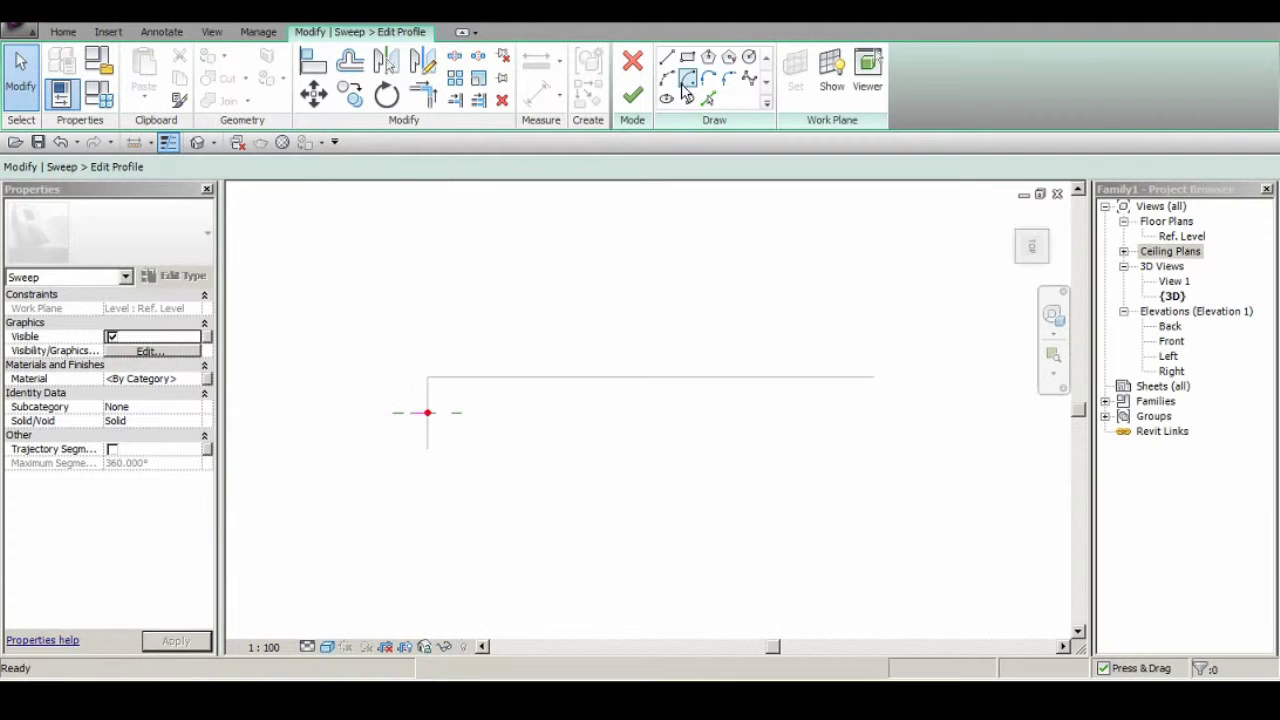
pyautogui.keyDown('shift'); pyautogui.moveTo(424, 480); pyautogui.dragTo(615, 473, button='middle'); pyautogui.keyUp('shift')
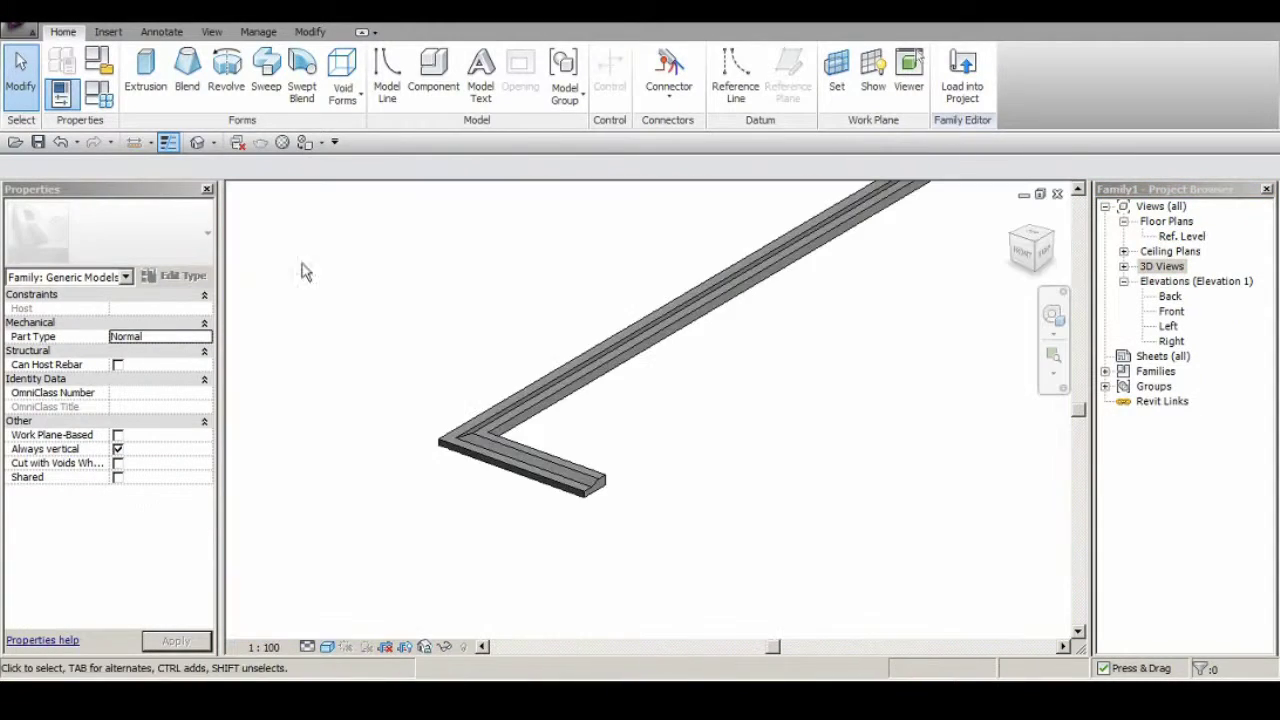
pyautogui.click(728, 286)
# Mirror the profile about the vertical reference plane in the Left elevation and finish the edit.
pyautogui.click(629, 77)
pyautogui.click(915, 98)
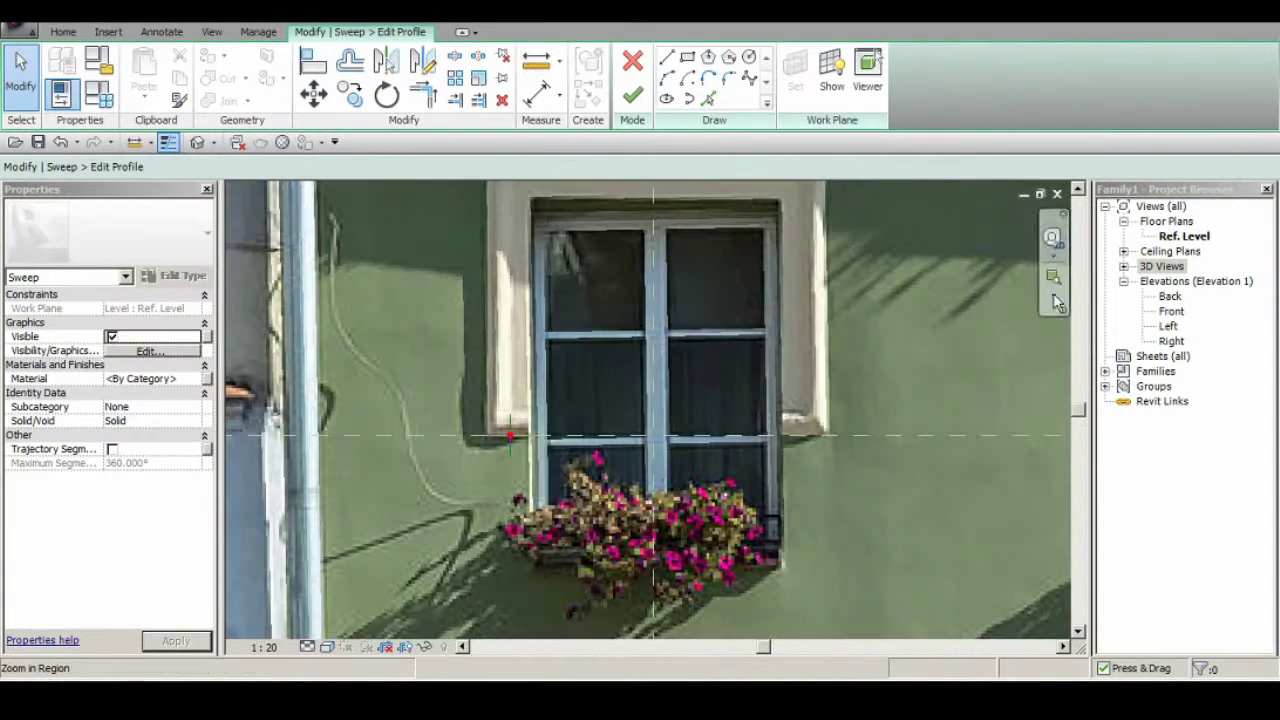
pyautogui.doubleClick(1168, 326)
pyautogui.press('Tab')
pyautogui.click(515, 398)
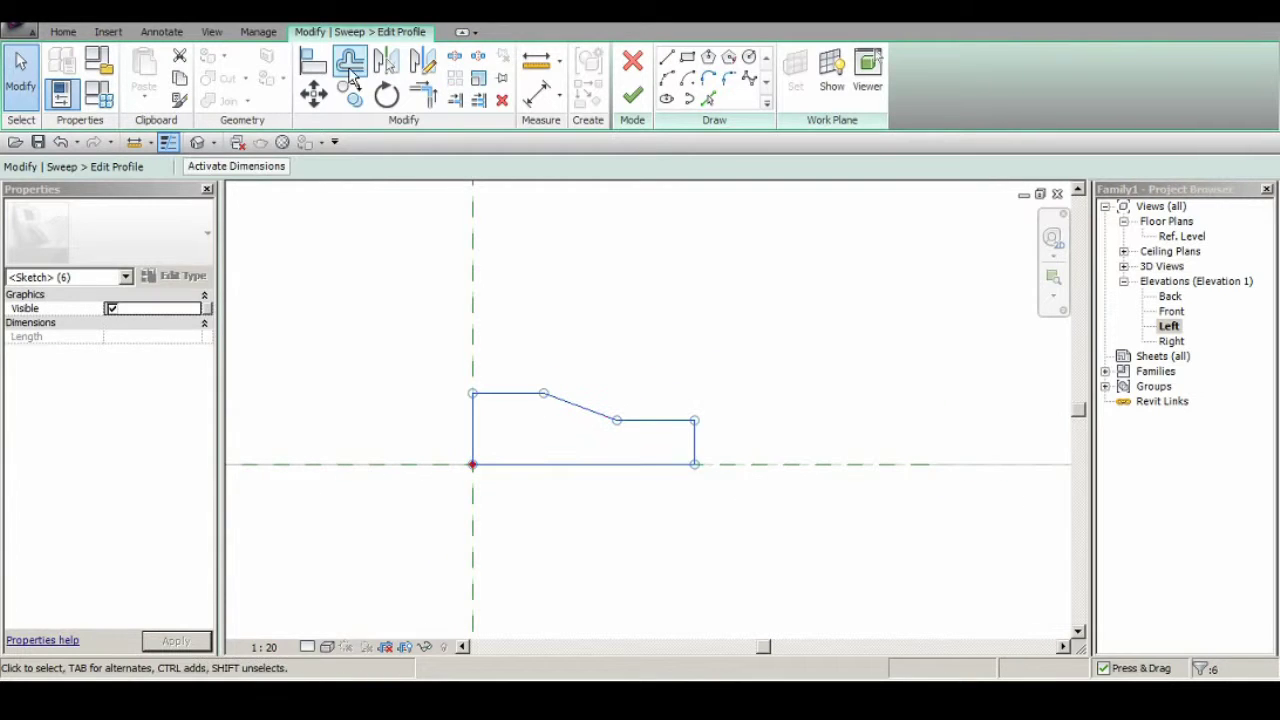
pyautogui.click(350, 62)
pyautogui.click(473, 314)
pyautogui.scroll(1, 725, 348)
pyautogui.press('Escape')
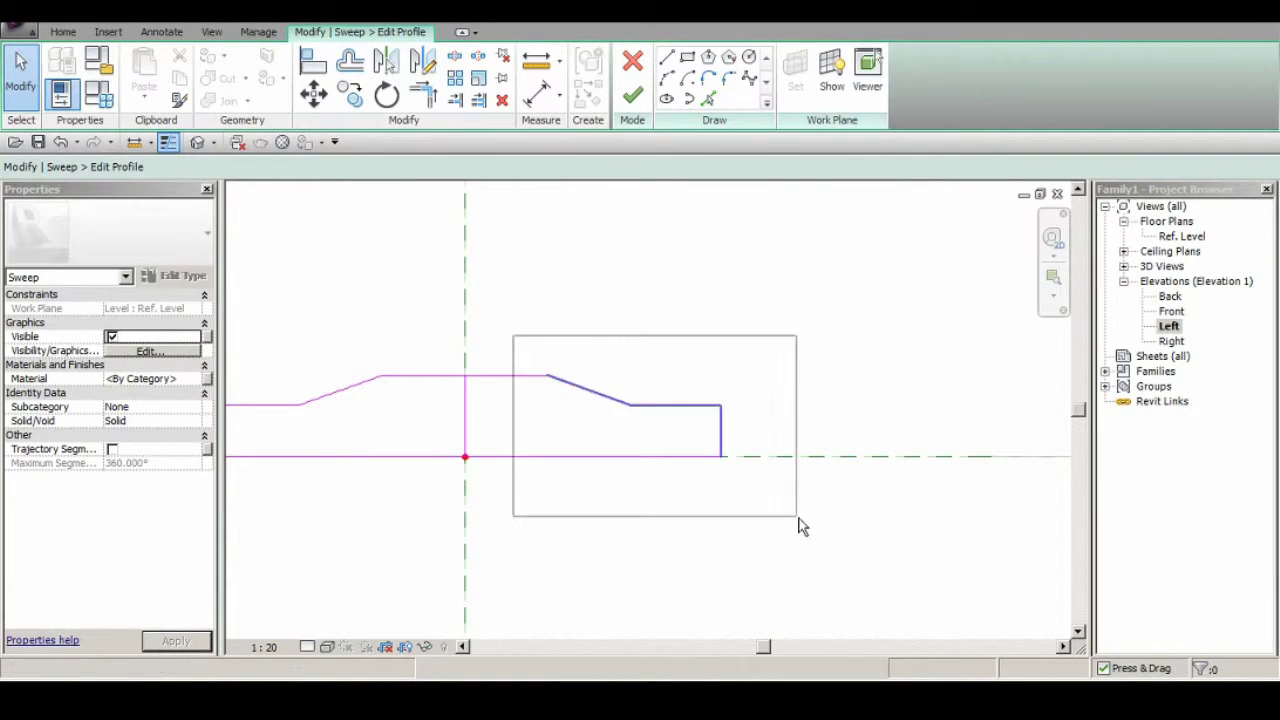
pyautogui.click(620, 434)
pyautogui.scroll(1, 623, 451)
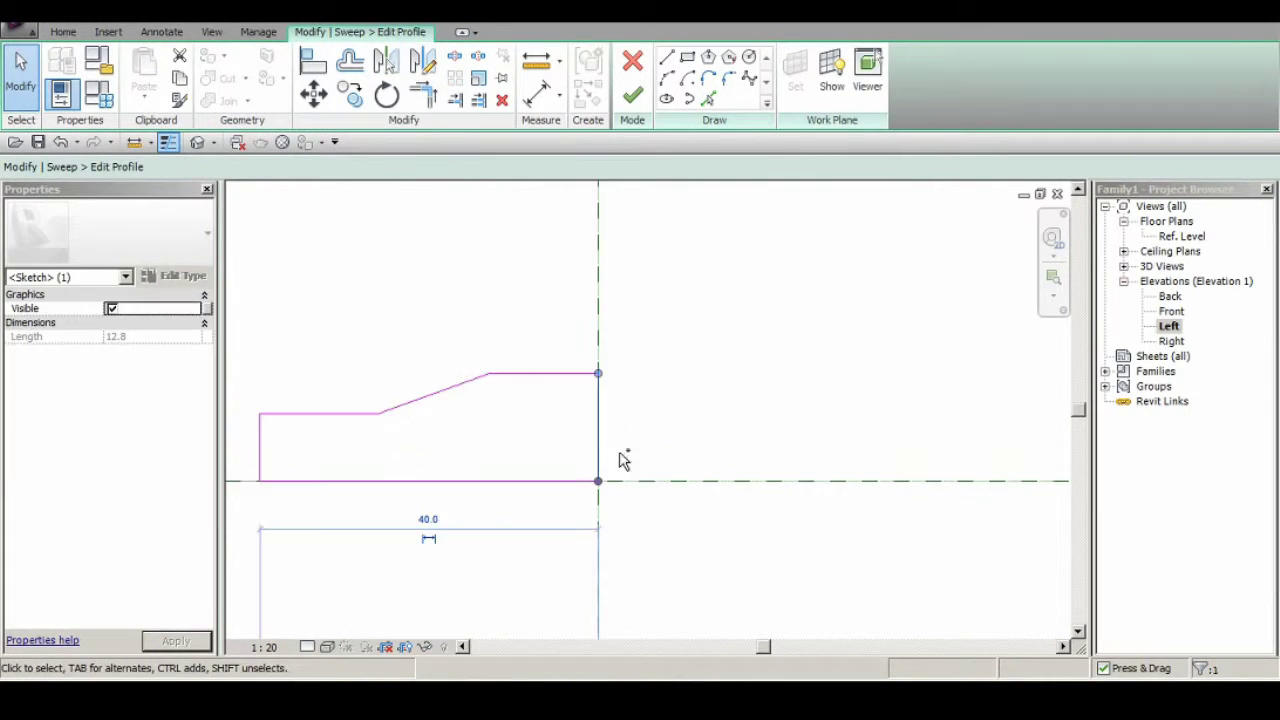
pyautogui.scroll(2, 669, 460)
pyautogui.click(632, 95)
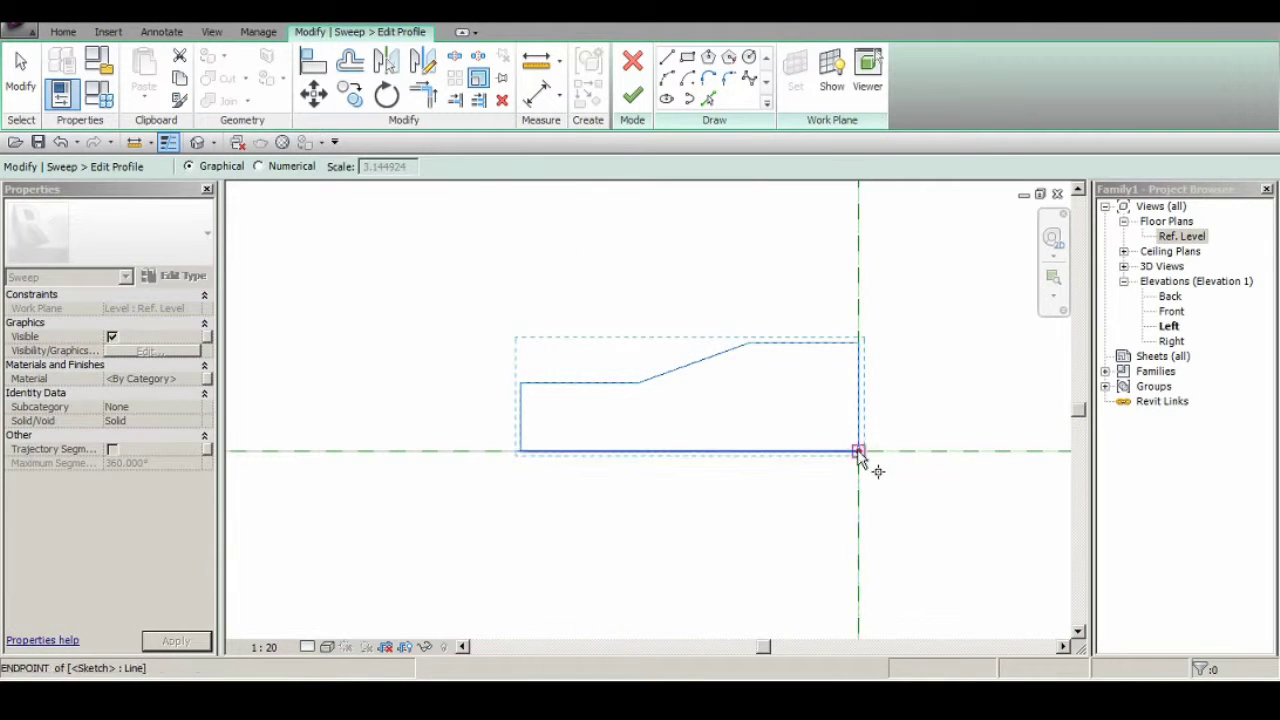
# Scale the profile to length 8 from its right corner and complete the updated sweep.
pyautogui.click(858, 452)
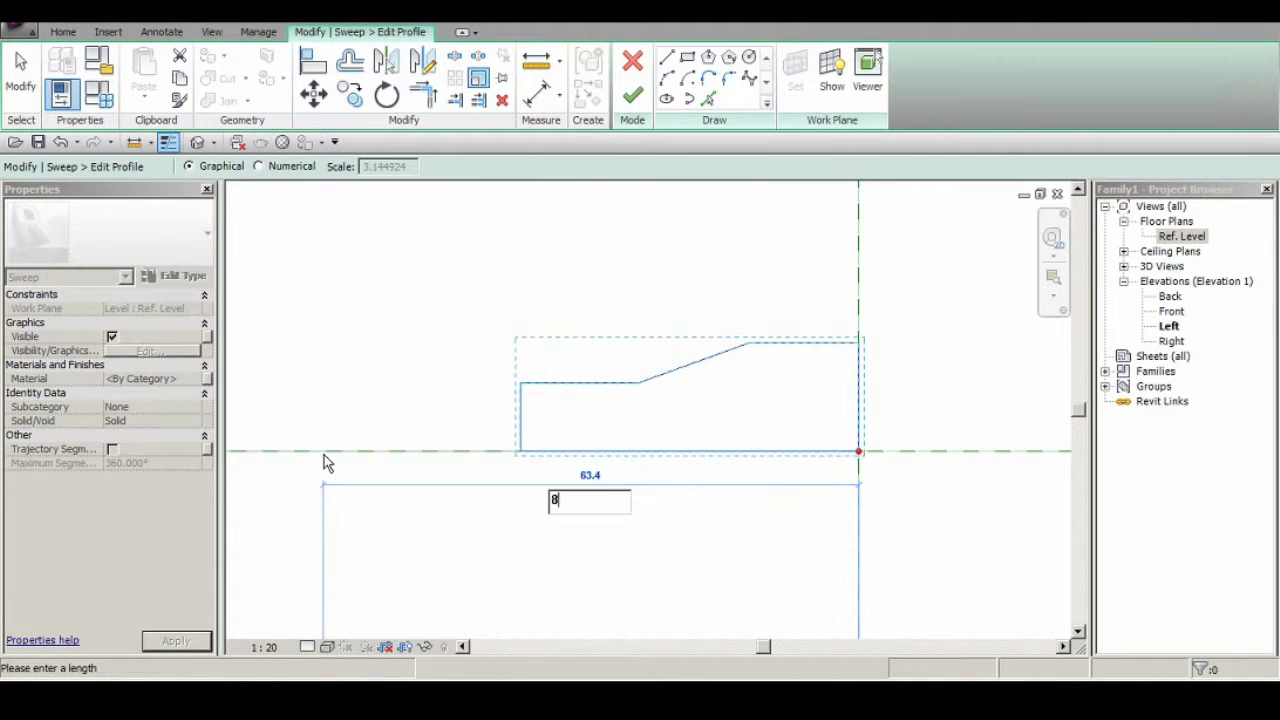
pyautogui.write('8')
pyautogui.press('Return')
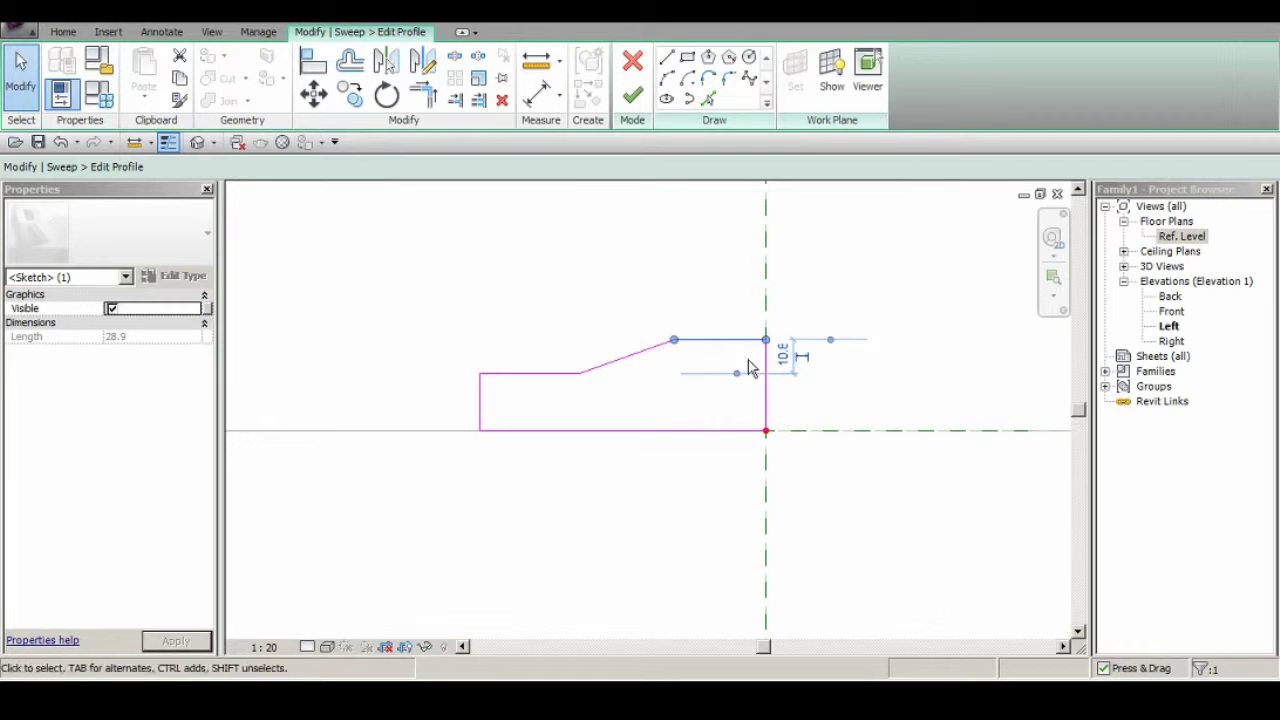
pyautogui.click(560, 373)
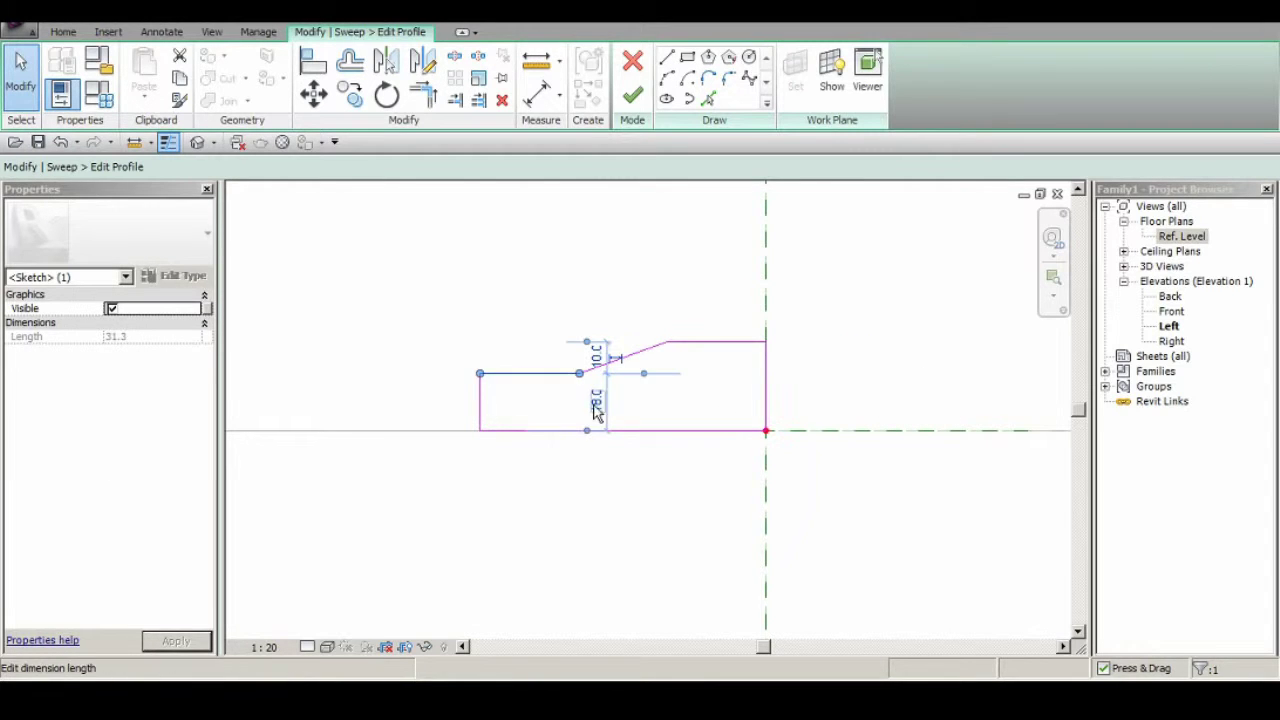
pyautogui.click(632, 95)
pyautogui.click(632, 68)
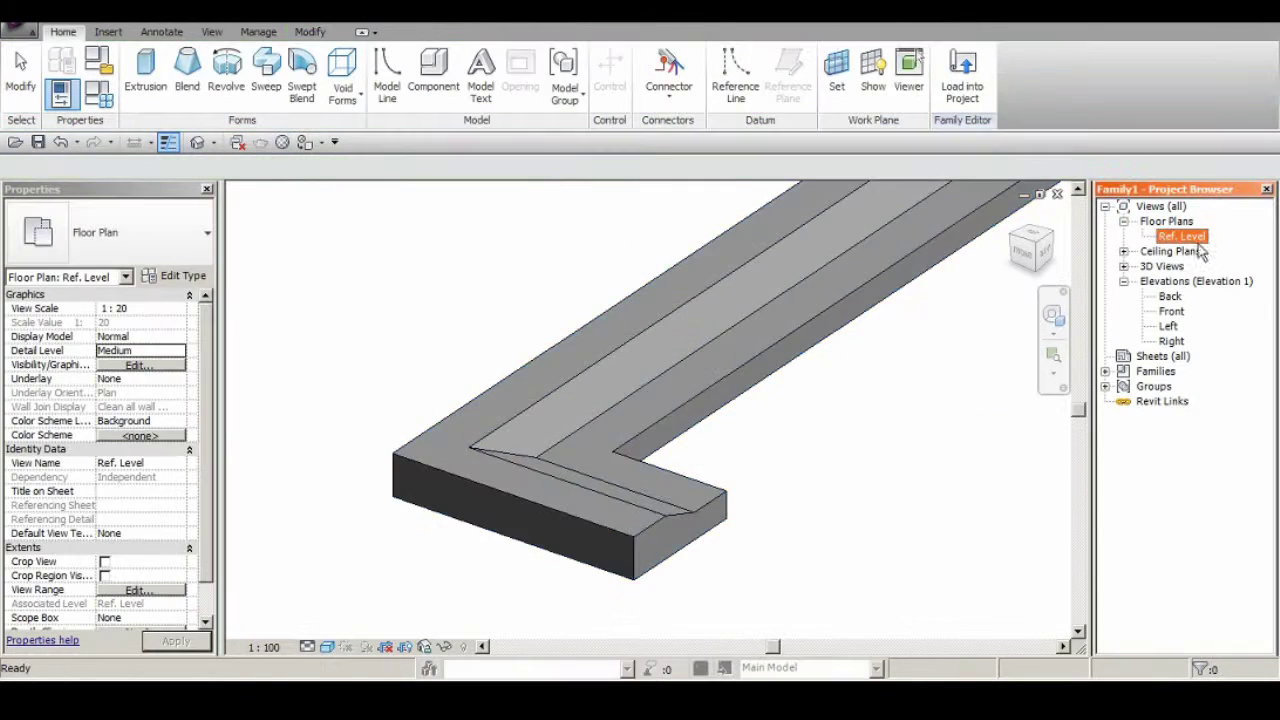
# Zoom around the plan and select the L-shaped sweep on the photo's left jamb.
pyautogui.scroll(2, 647, 320)
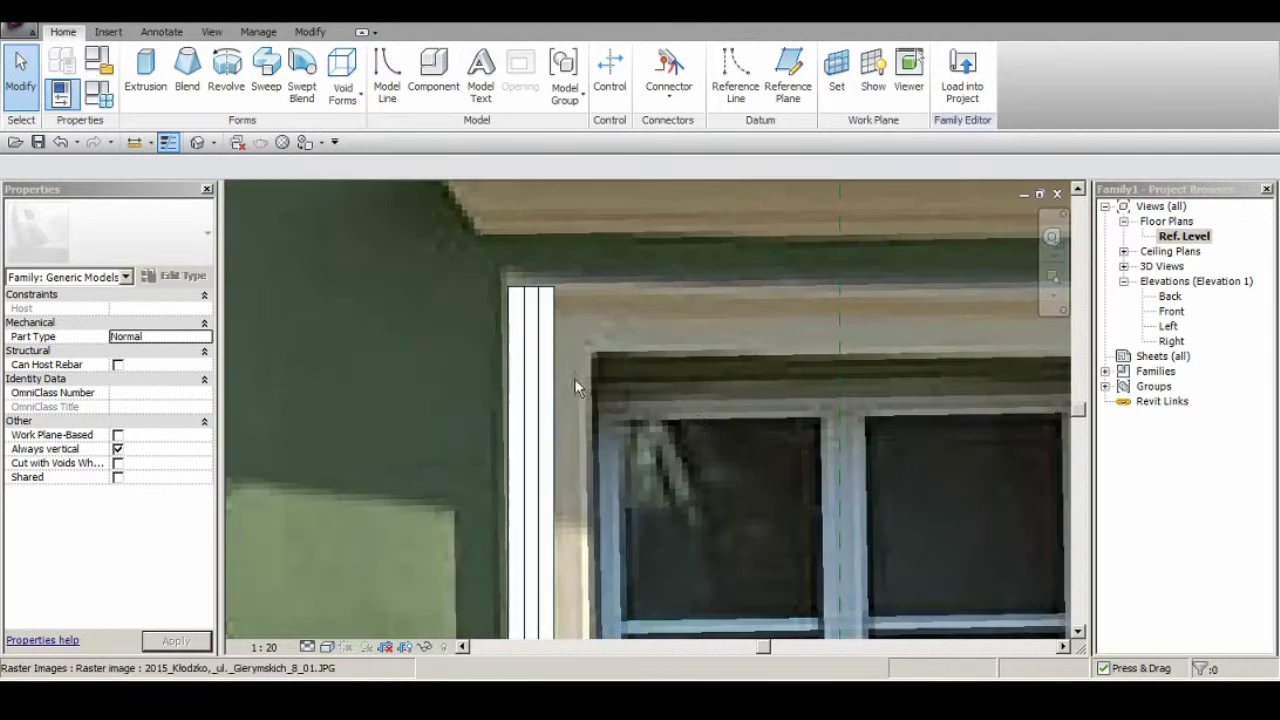
pyautogui.scroll(2, 494, 251)
pyautogui.scroll(-2, 587, 317)
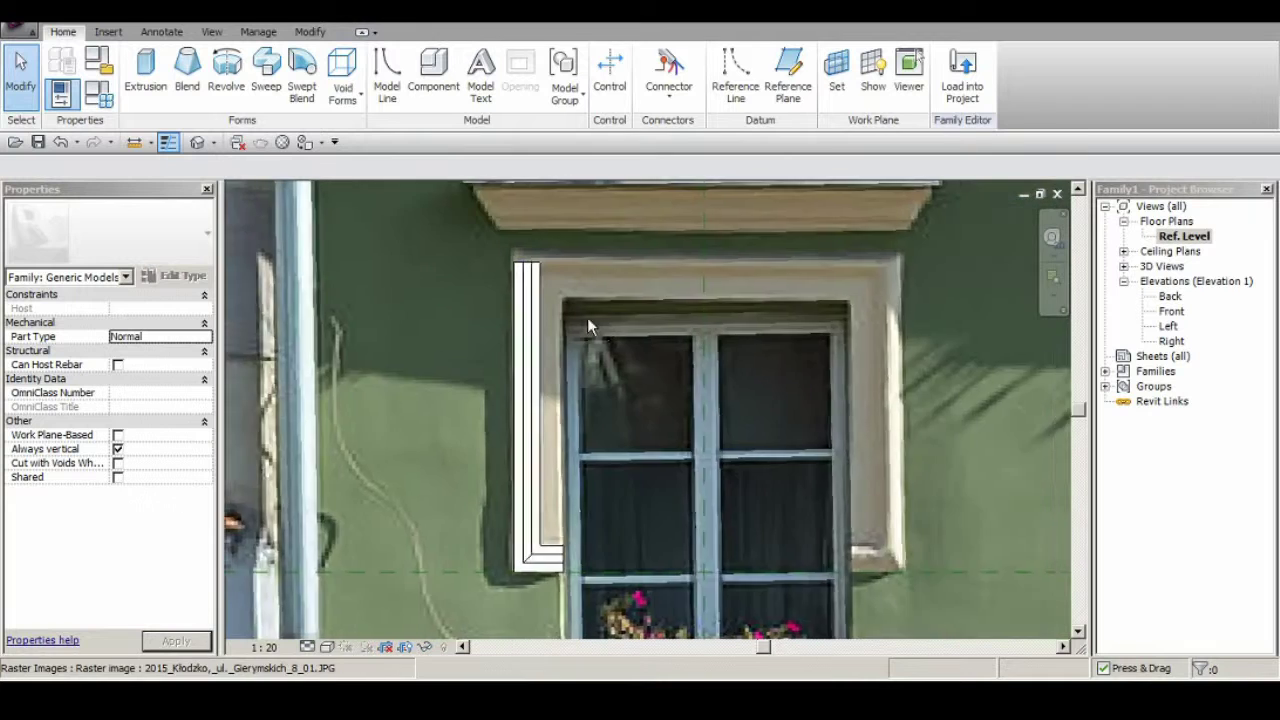
pyautogui.scroll(2, 601, 320)
pyautogui.scroll(-2, 498, 459)
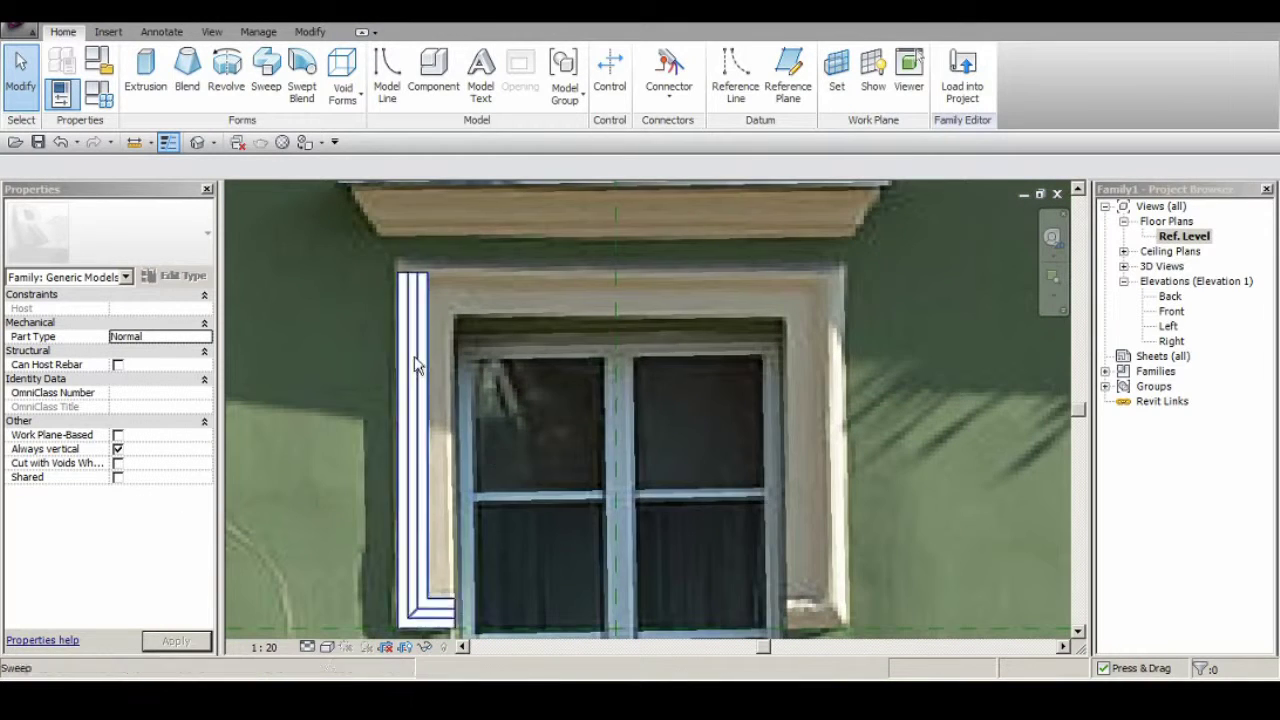
pyautogui.scroll(1, 640, 400)
pyautogui.scroll(-1, 463, 296)
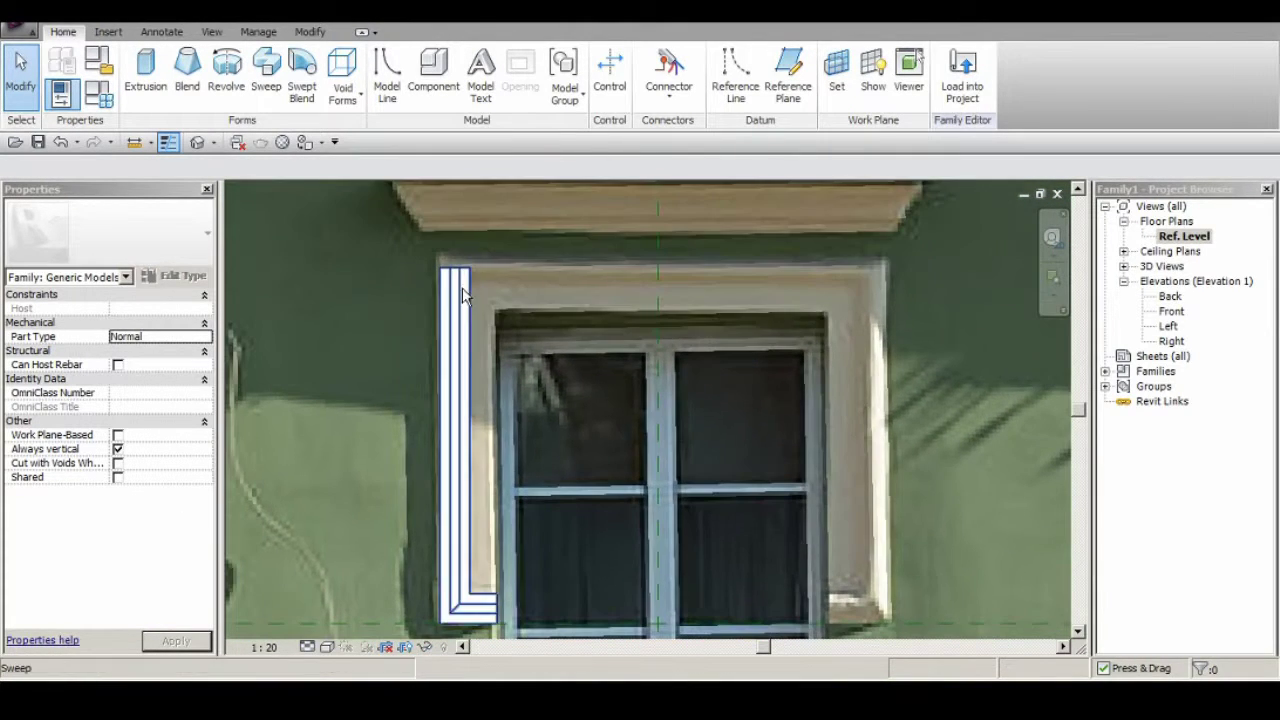
pyautogui.click(459, 331)
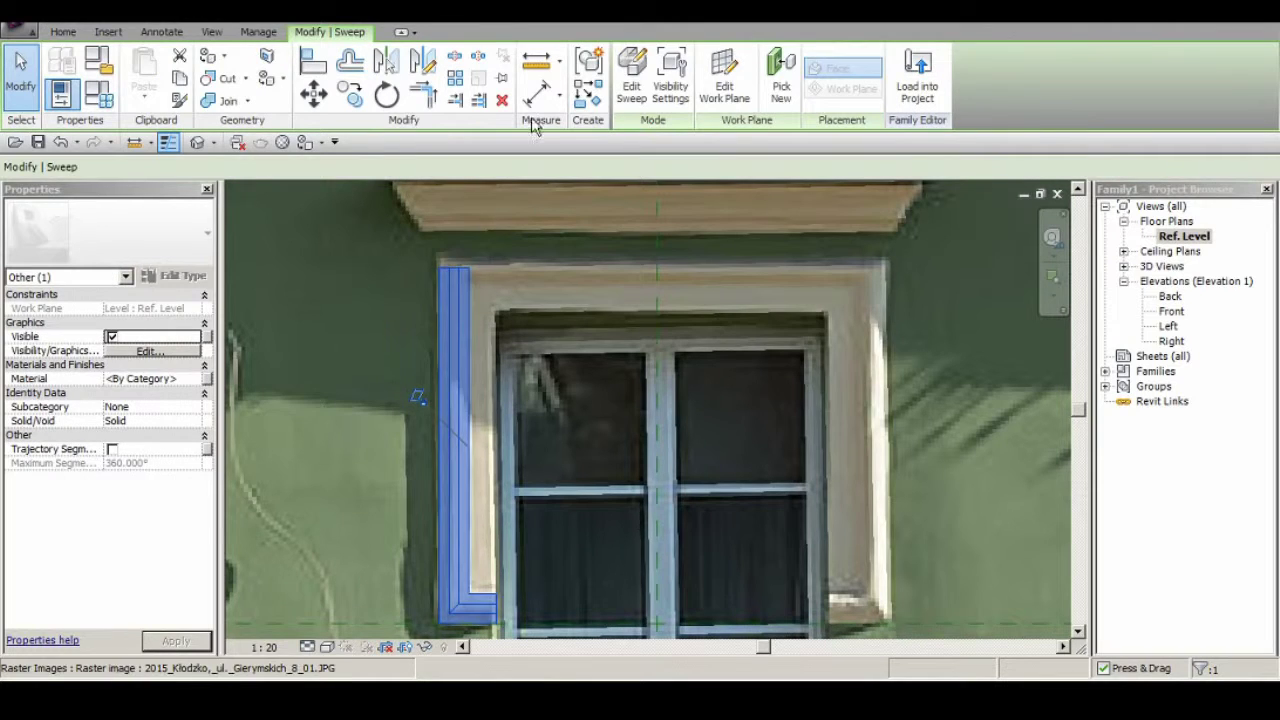
# Revisit the sweep's path sketch and finish the sweep unchanged.
pyautogui.click(631, 75)
pyautogui.click(829, 57)
pyautogui.scroll(2, 447, 287)
pyautogui.click(520, 346)
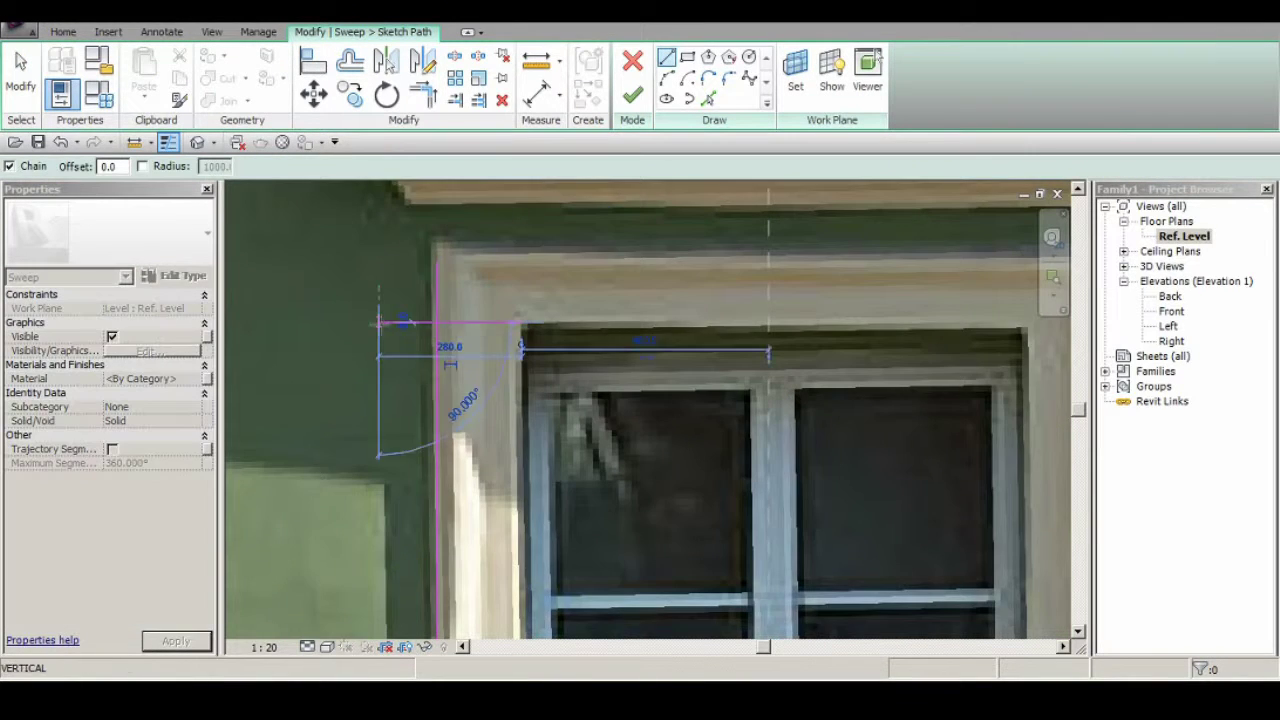
pyautogui.press('t')
pyautogui.press('r')
pyautogui.scroll(1, 380, 322)
pyautogui.scroll(-3, 523, 331)
pyautogui.click(632, 95)
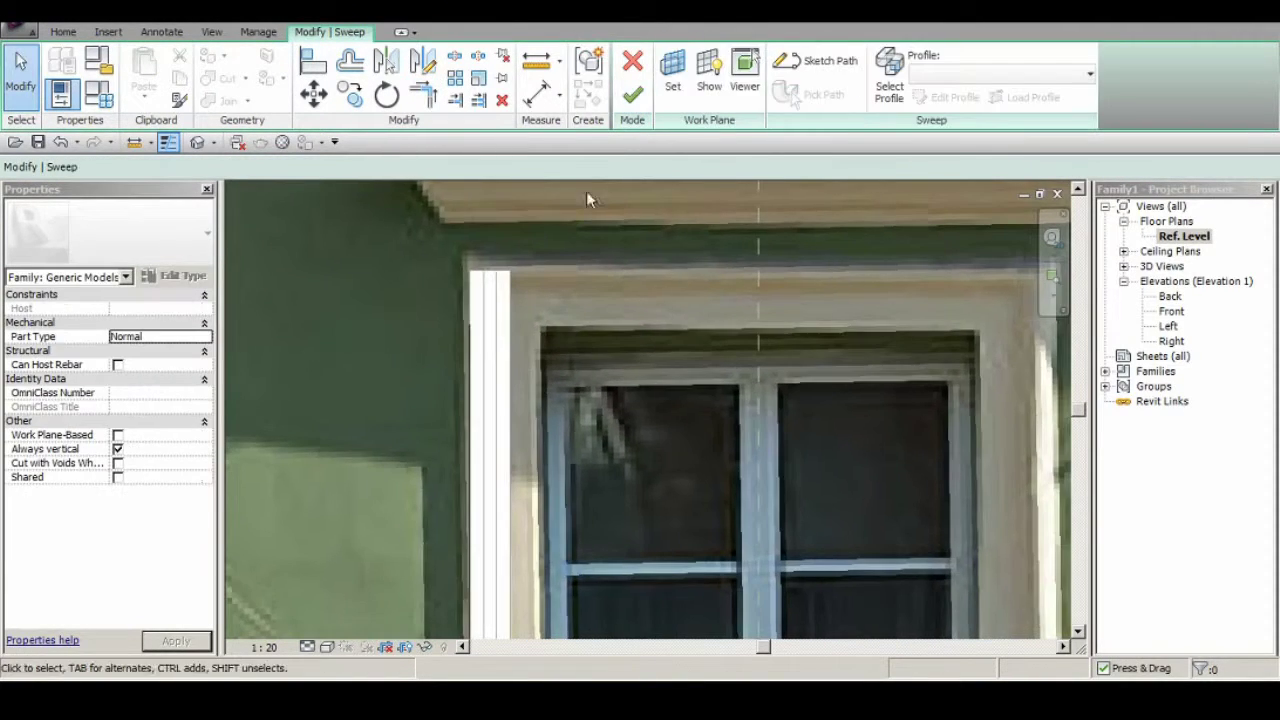
pyautogui.click(632, 95)
pyautogui.press('Escape')
# Check the Left and 3D views, then draw a reference plane beside the window in plan.
pyautogui.click(145, 75)
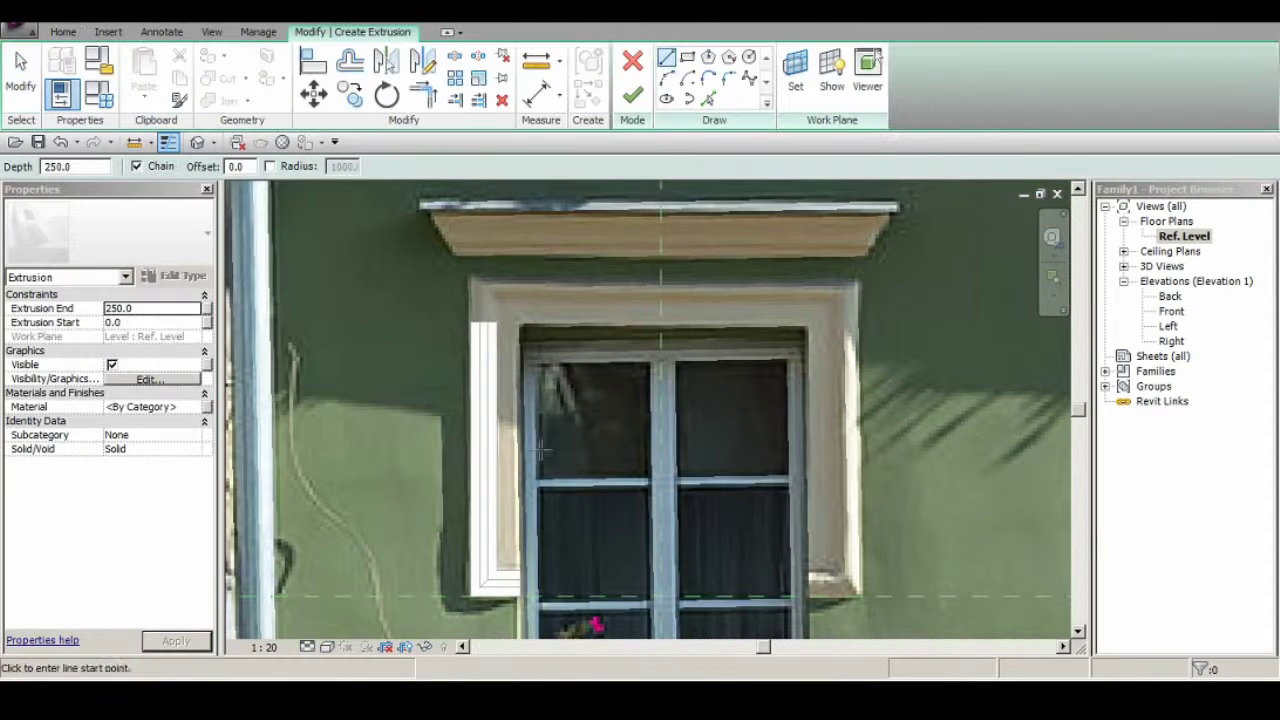
pyautogui.doubleClick(1167, 326)
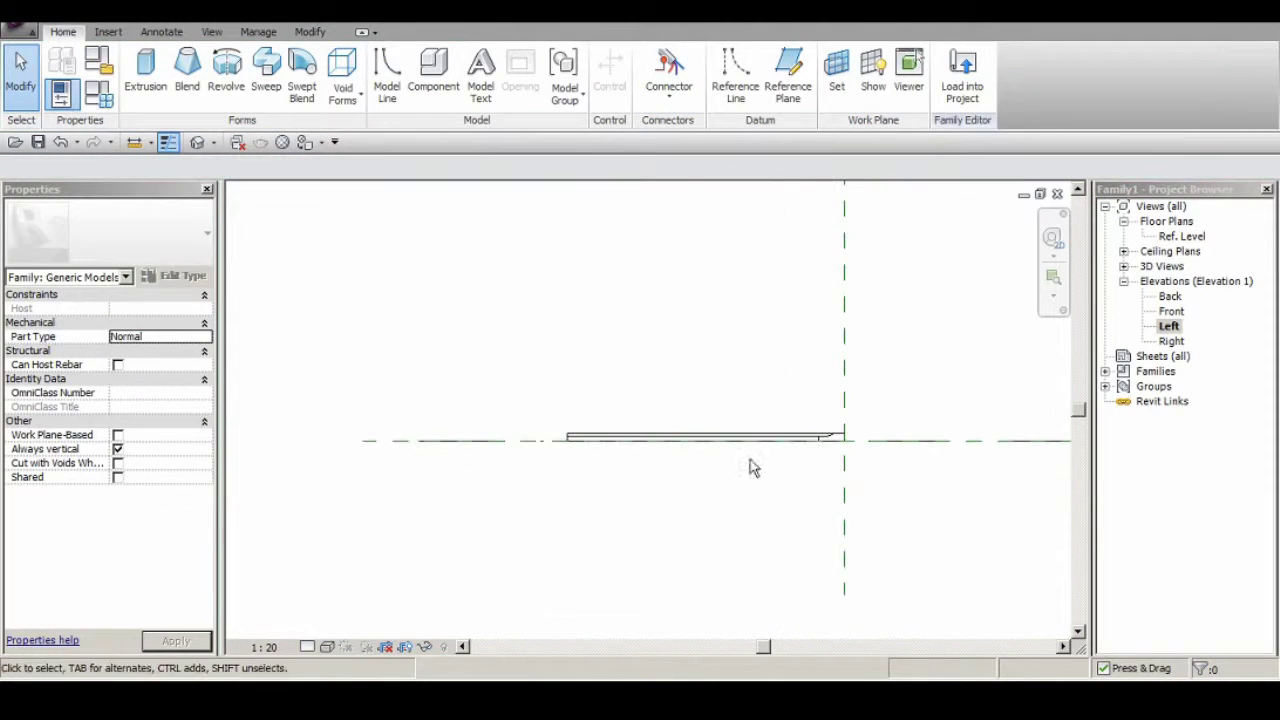
pyautogui.click(198, 144)
pyautogui.doubleClick(1182, 236)
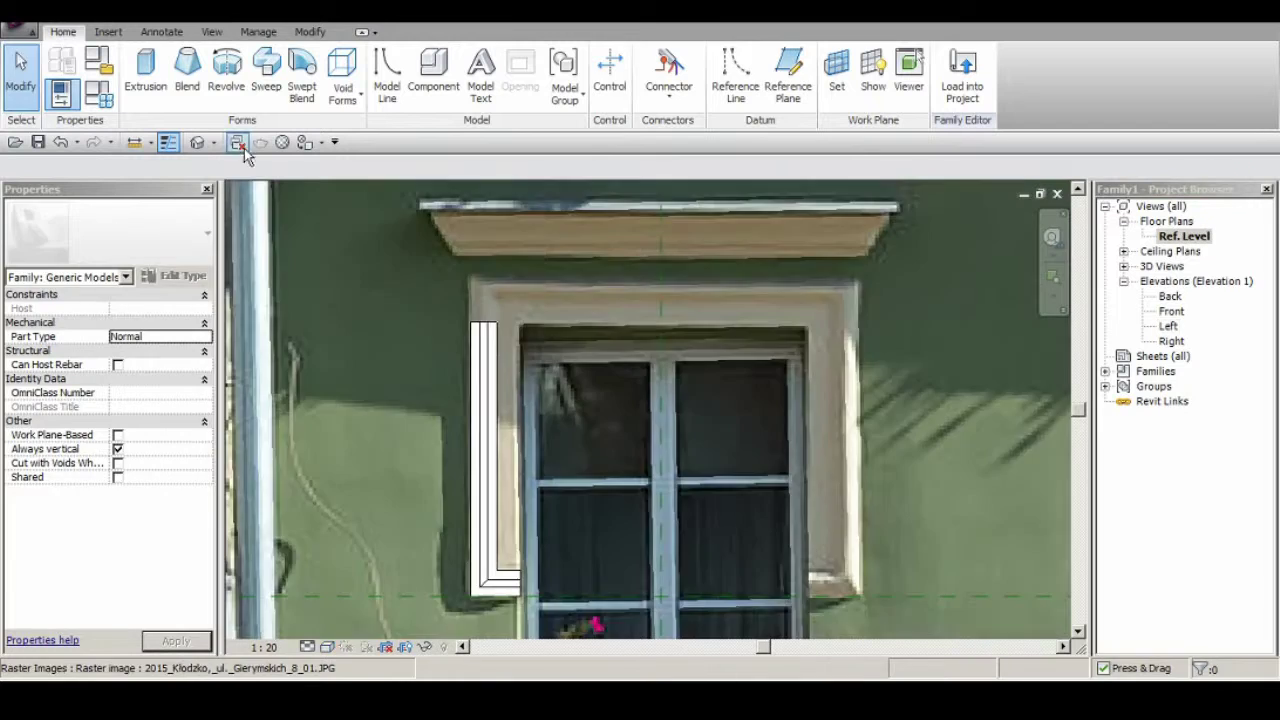
pyautogui.click(787, 75)
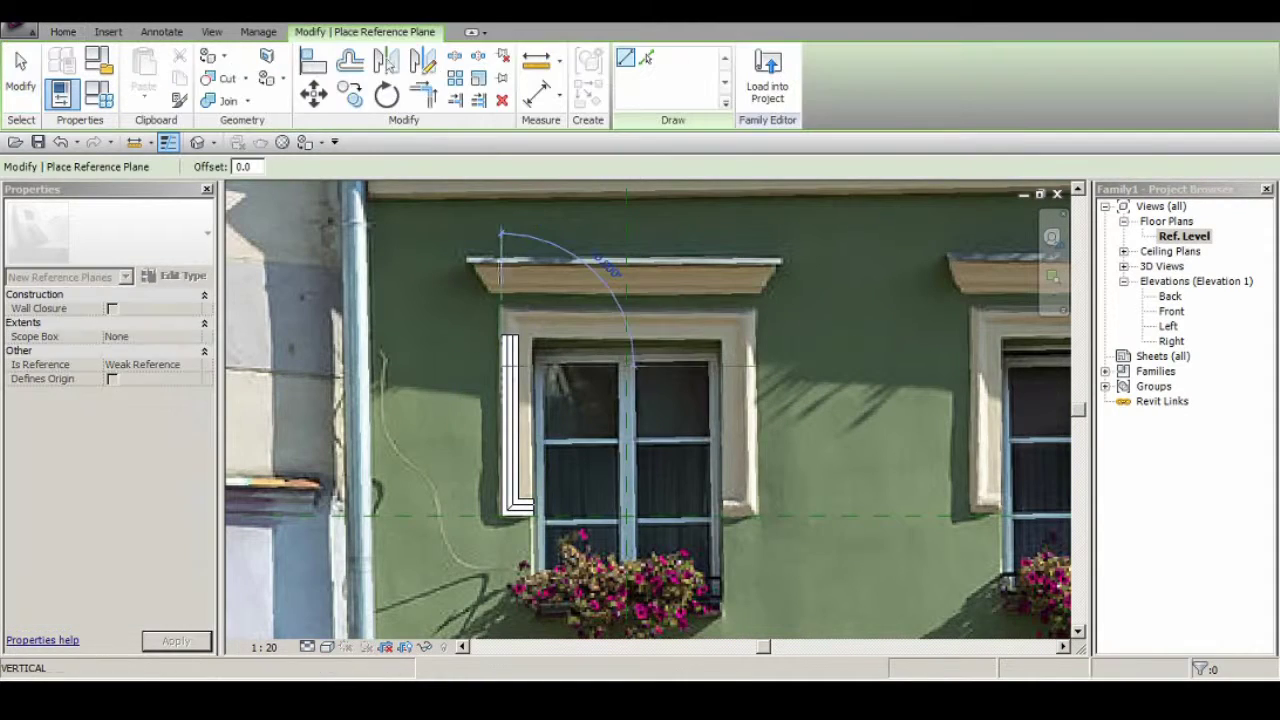
pyautogui.click(502, 300)
pyautogui.press('Escape')
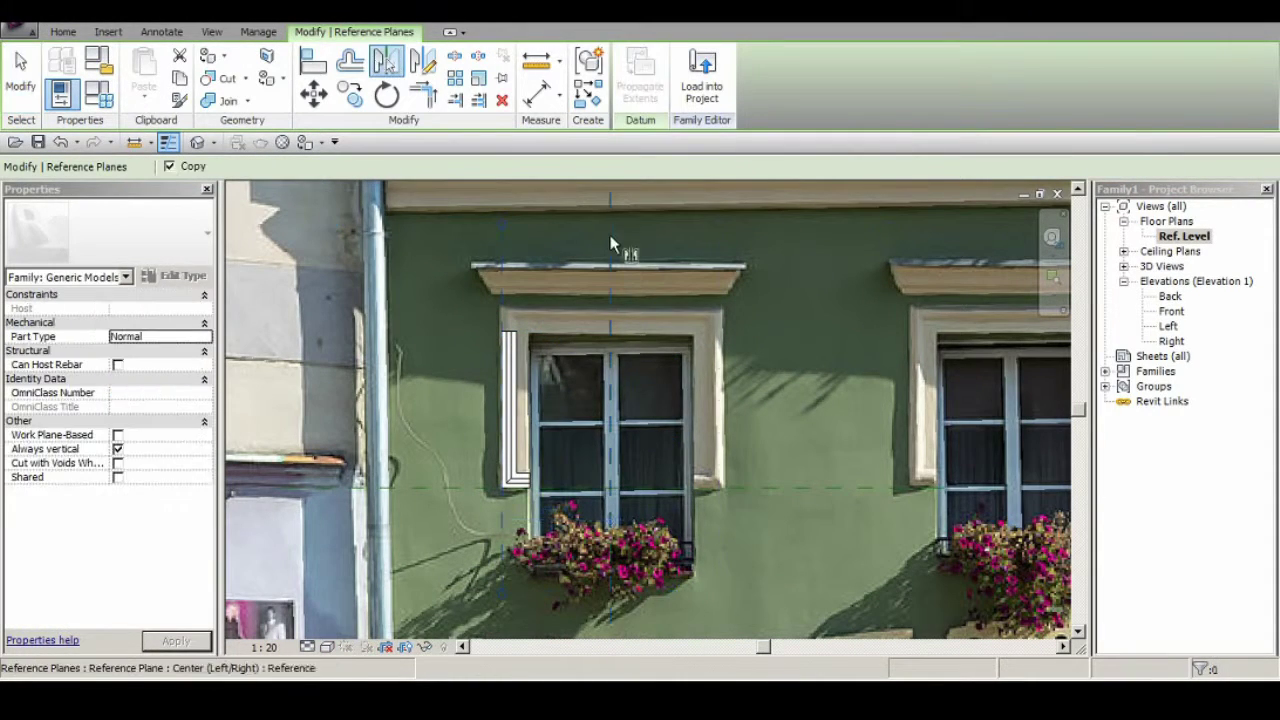
# Start the head-trim extrusion and set its work plane to the new reference plane.
pyautogui.scroll(2, 578, 370)
pyautogui.scroll(2, 432, 318)
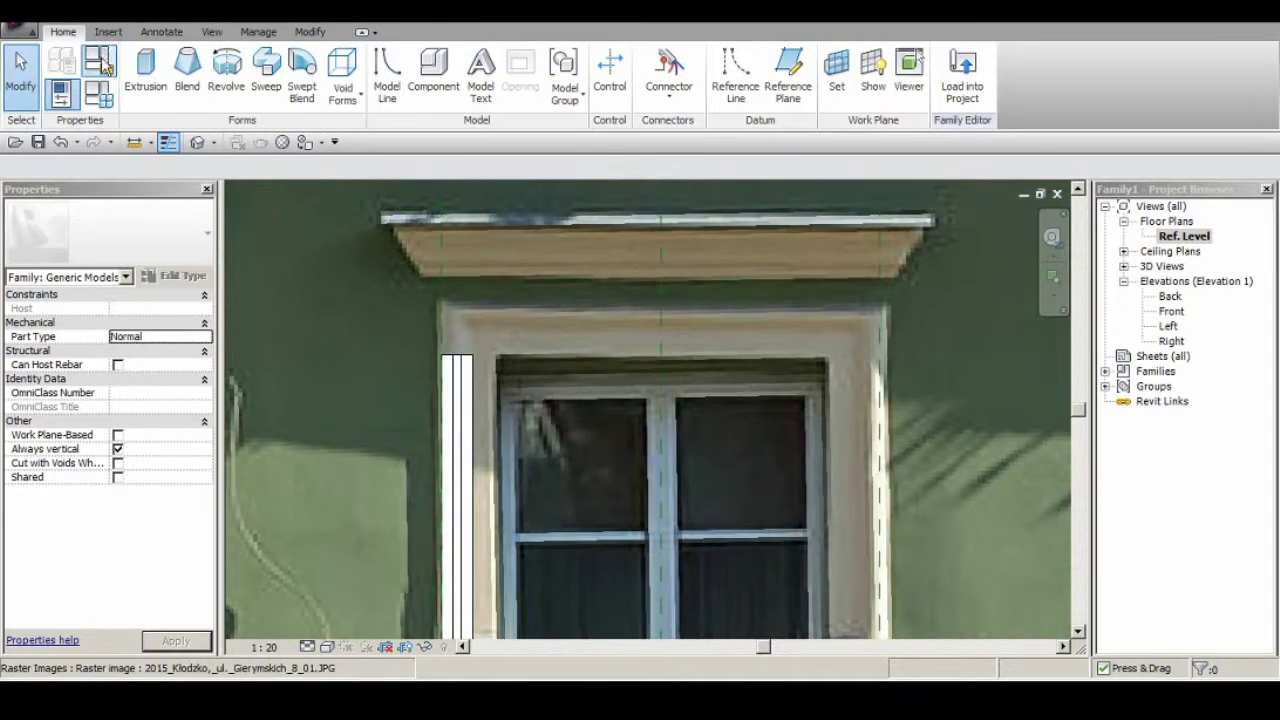
pyautogui.click(145, 75)
pyautogui.click(795, 75)
pyautogui.click(772, 349)
pyautogui.click(876, 435)
# Open the Left elevation, study the SketchUp window profile, and start the first 50-long trim line.
pyautogui.click(660, 330)
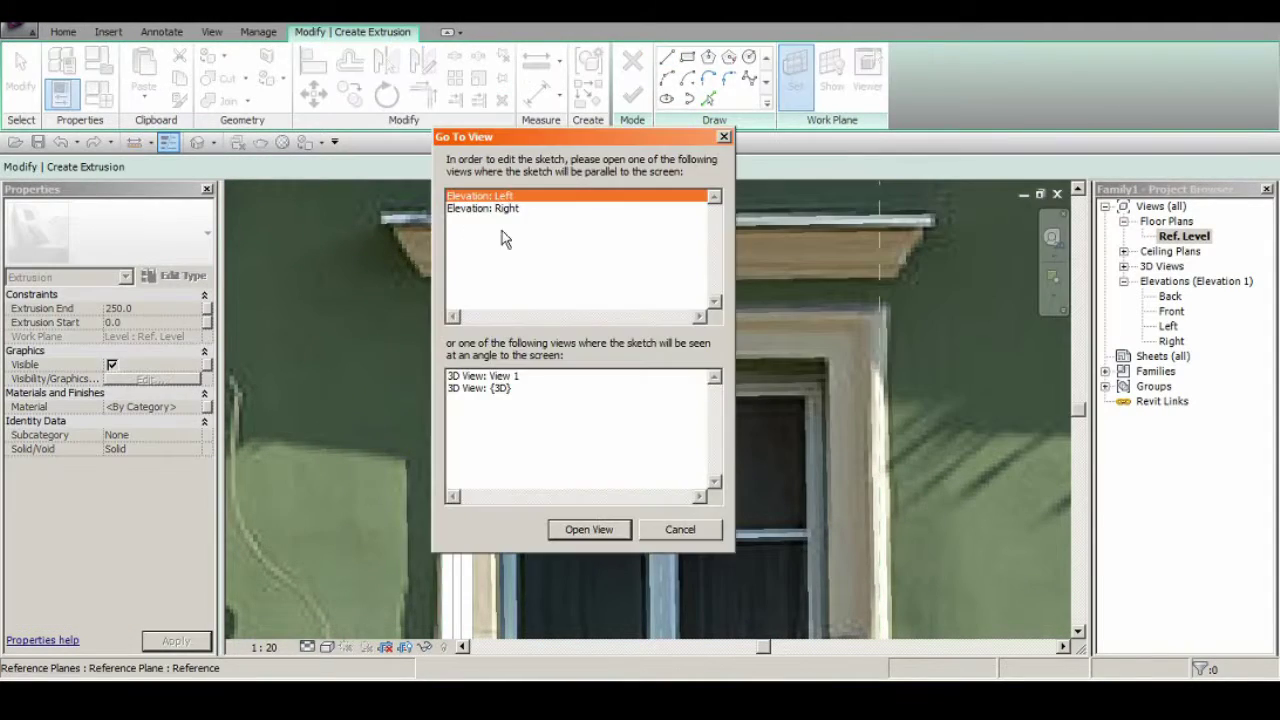
pyautogui.click(595, 532)
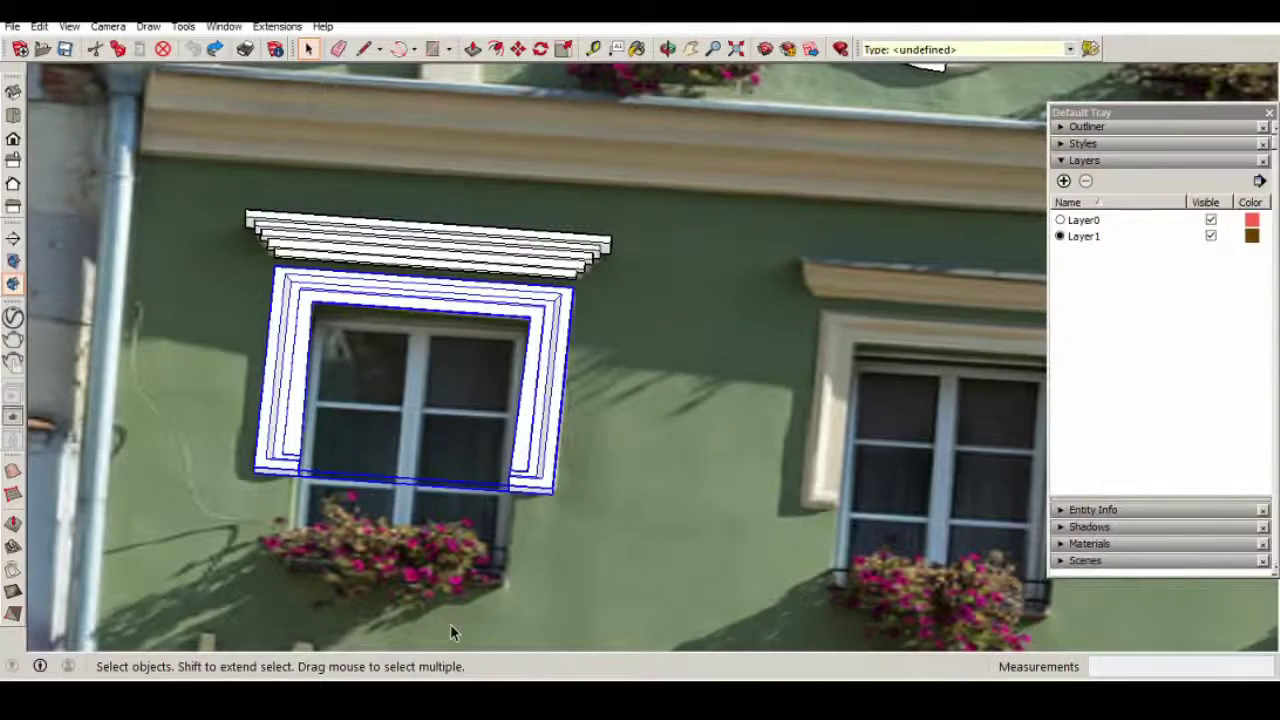
pyautogui.moveTo(451, 629)
pyautogui.mouseDown(button='middle')
pyautogui.moveTo(586, 457)
pyautogui.moveTo(446, 380)
pyautogui.moveTo(548, 410)
pyautogui.mouseUp(button='middle')
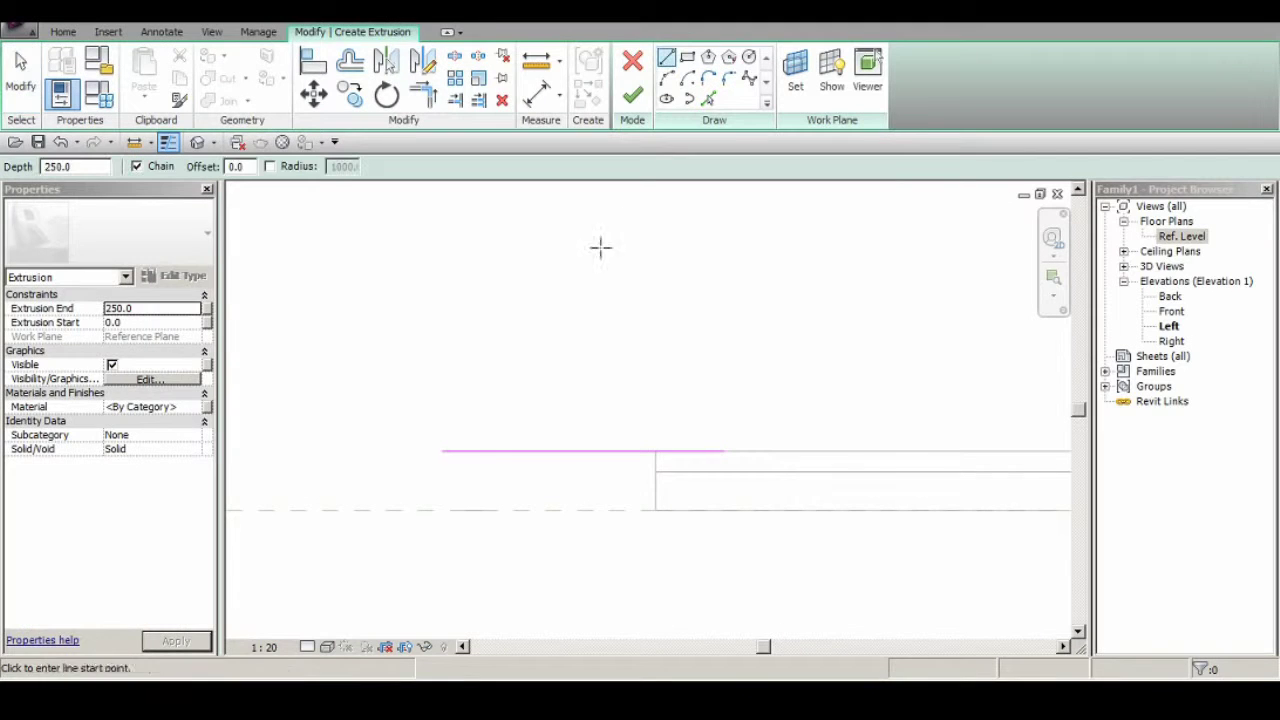
pyautogui.click(493, 452)
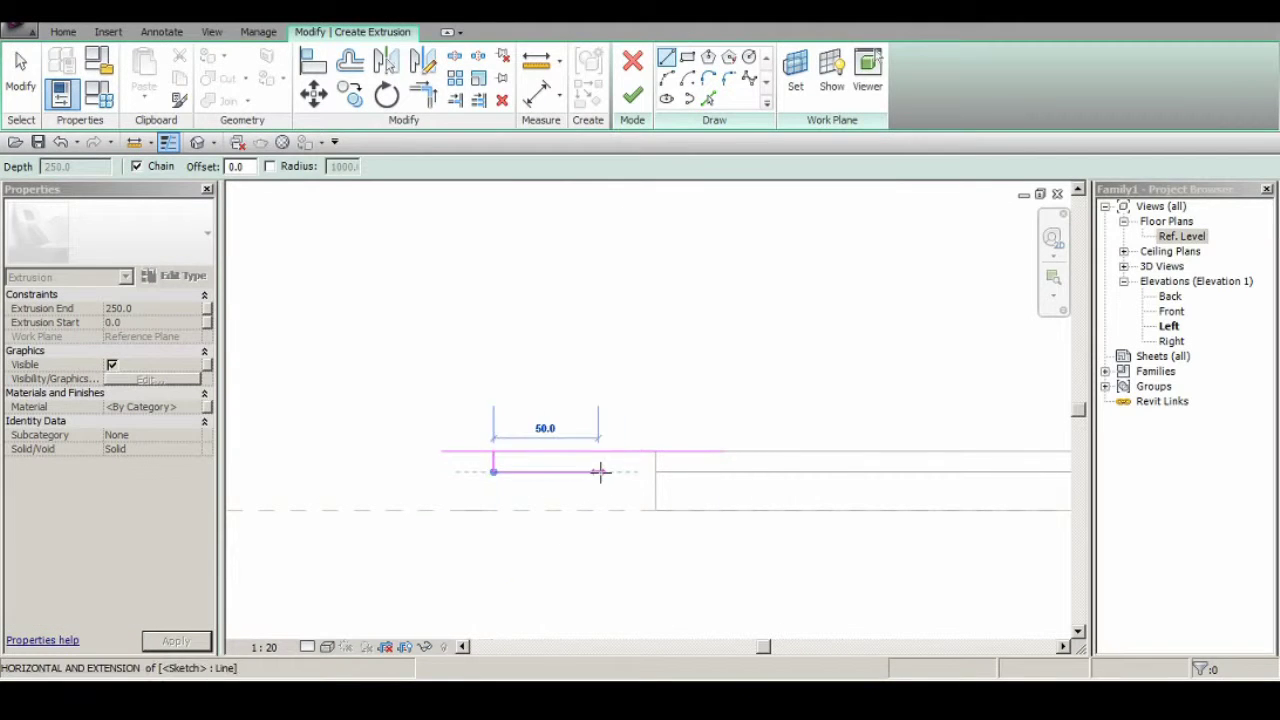
# Align the stepped head-trim profile lines with AL, then select the bottom profile line.
pyautogui.press('l')
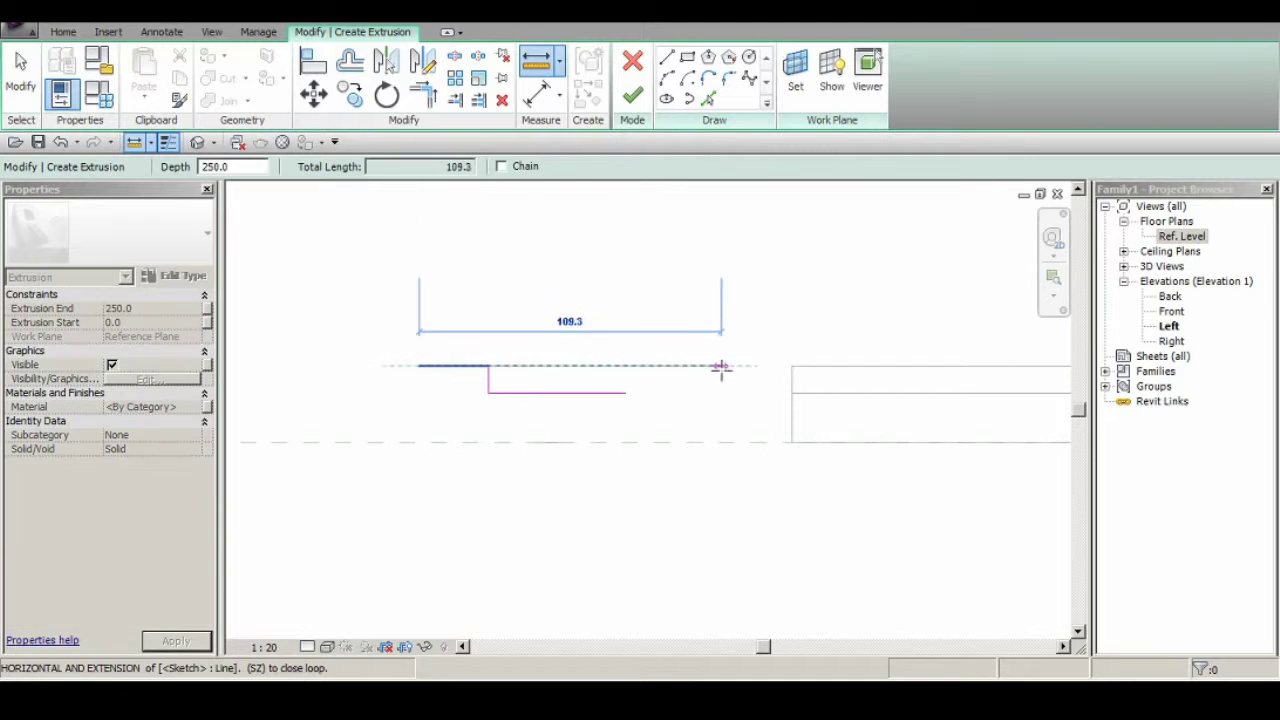
pyautogui.press('Escape')
pyautogui.press('Escape')
pyautogui.click(626, 394)
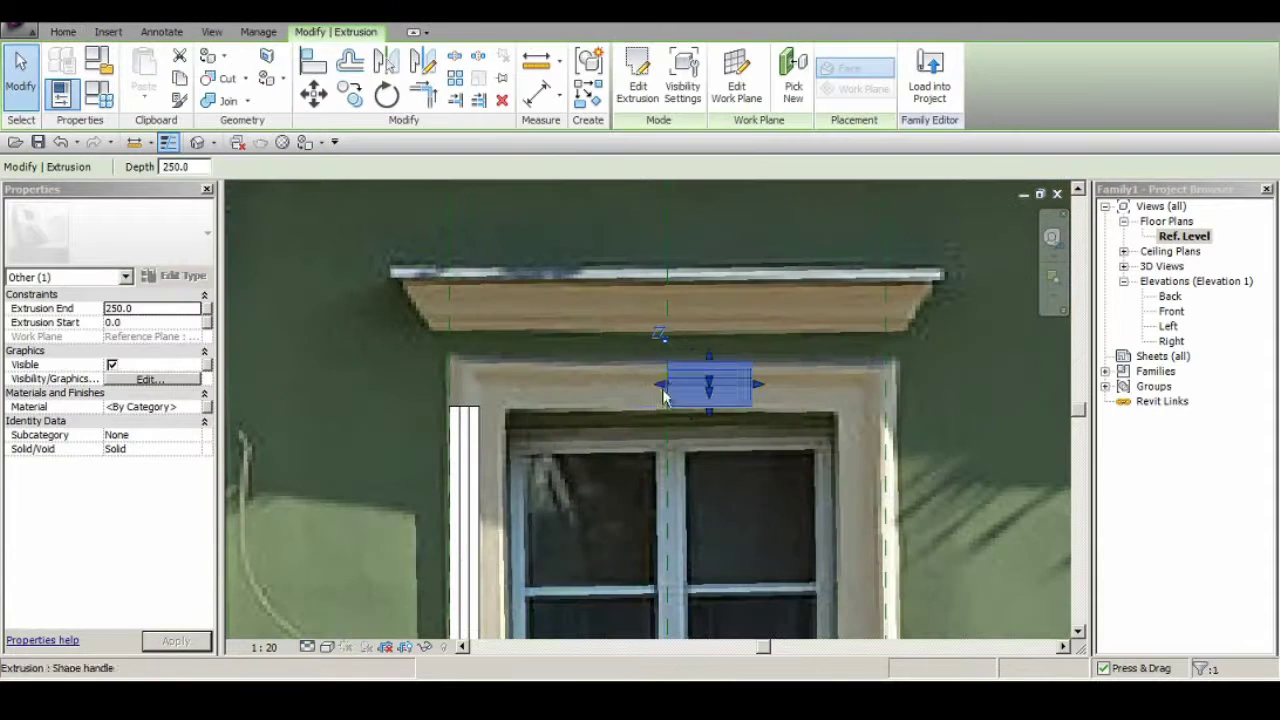
# Stretch the head trim extrusion left across the window top and start Align (AL).
pyautogui.moveTo(662, 377); pyautogui.dragTo(523, 379)
pyautogui.press('a')
pyautogui.press('l')
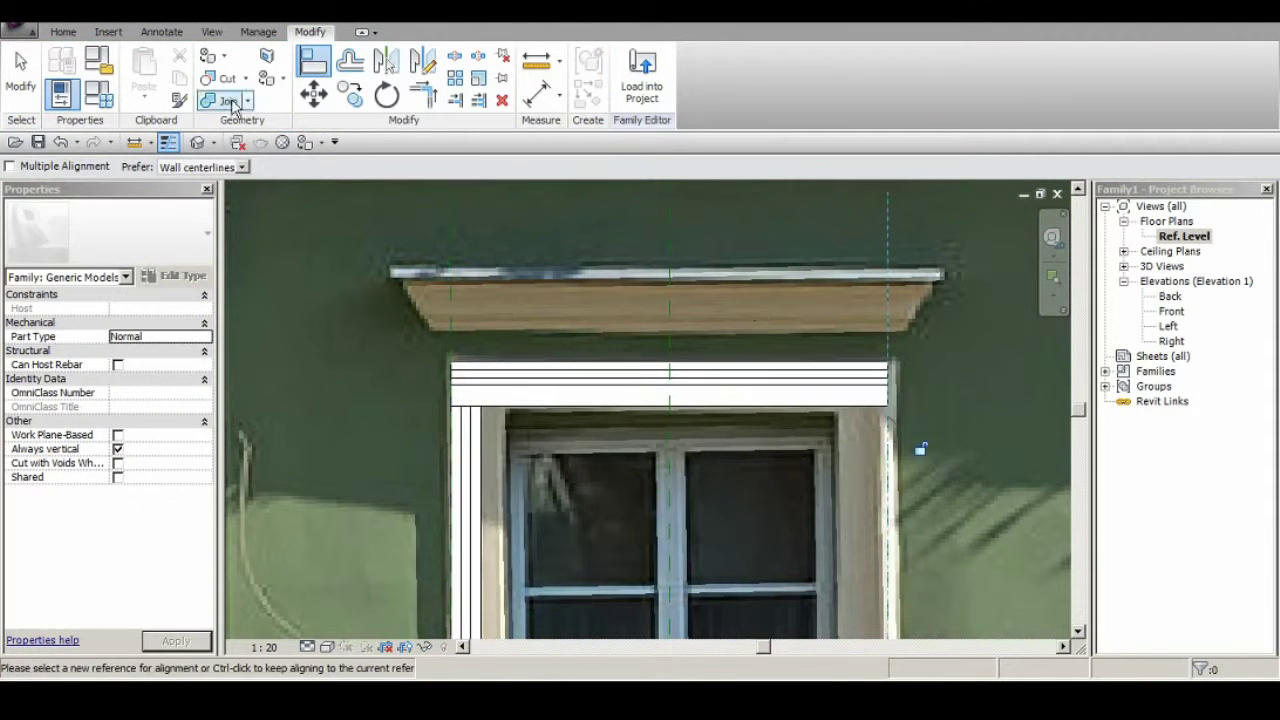
# Show the window frame in the Default 3D View and orbit around it.
pyautogui.click(208, 142)
pyautogui.click(245, 163)
pyautogui.moveTo(608, 377)
pyautogui.keyDown('shift'); pyautogui.mouseDown(button='middle')
pyautogui.moveTo(550, 413)
pyautogui.moveTo(496, 378)
pyautogui.mouseUp(button='middle'); pyautogui.keyUp('shift')
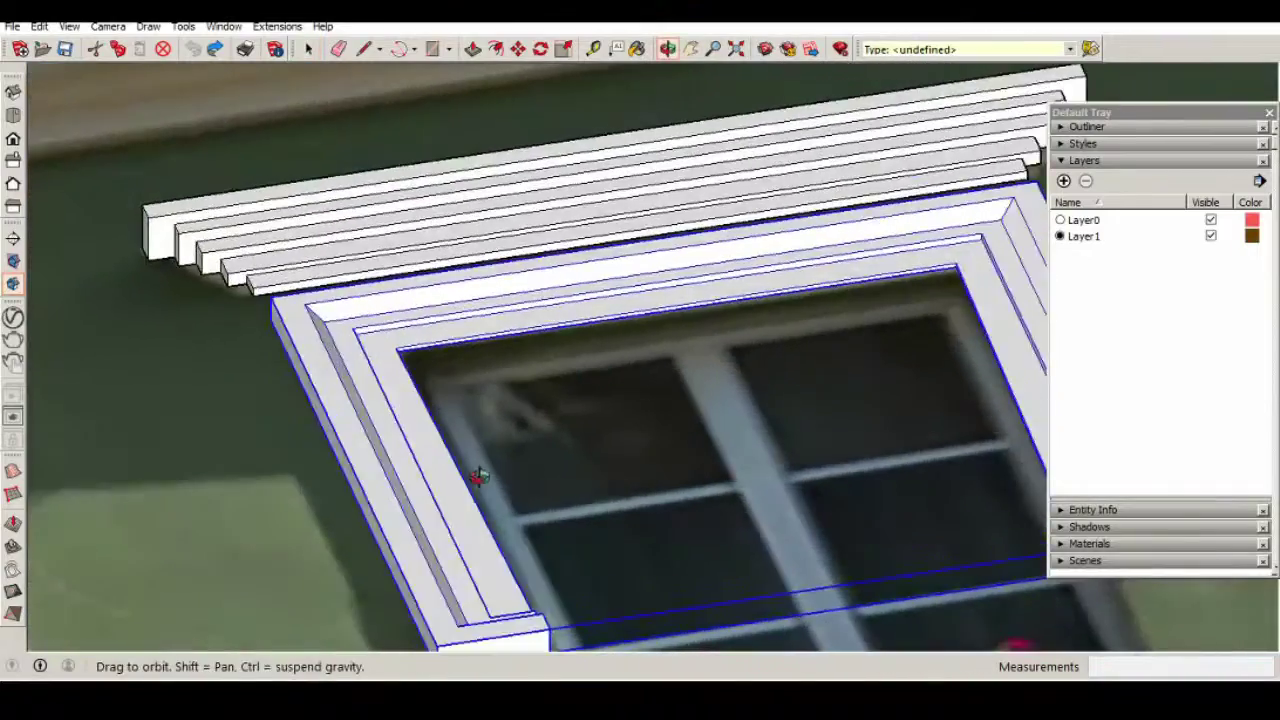
# Set SketchUp to Top view, zoom to the right window, and tape-measure its roughly 259 mm surround.
pyautogui.press('t')
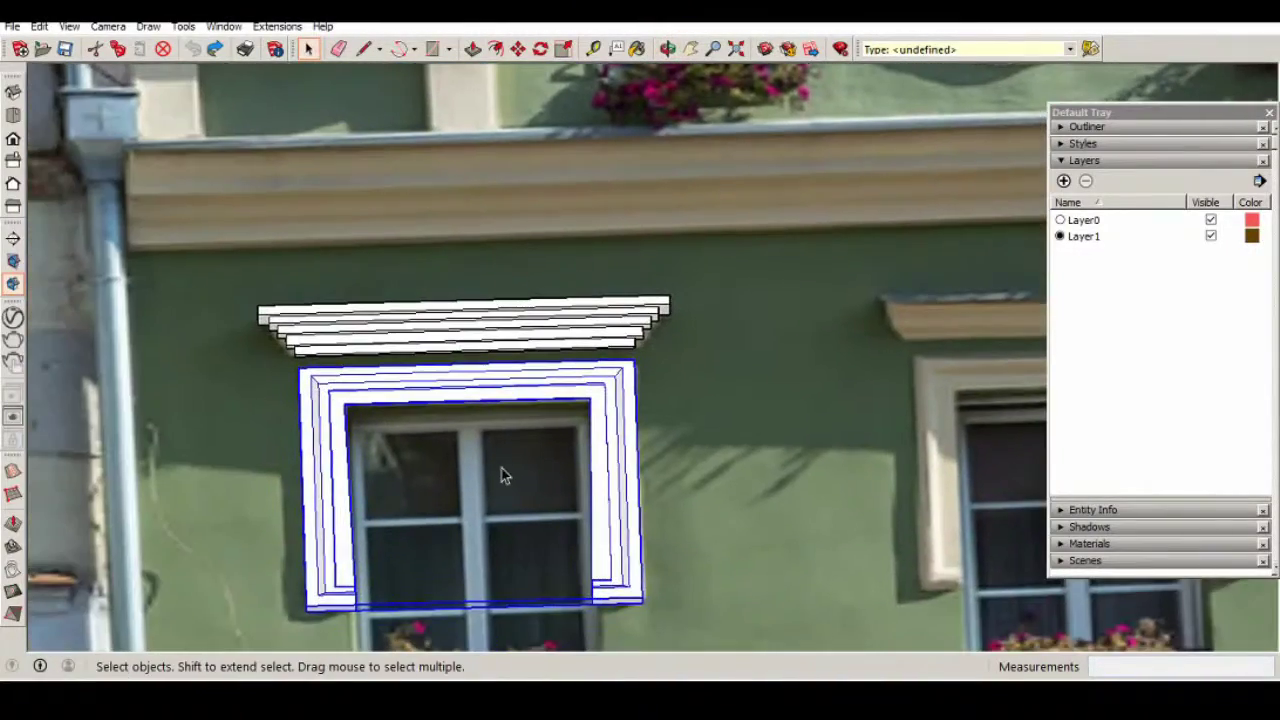
pyautogui.scroll(-3, 523, 104)
pyautogui.scroll(5, 831, 389)
pyautogui.press('t')
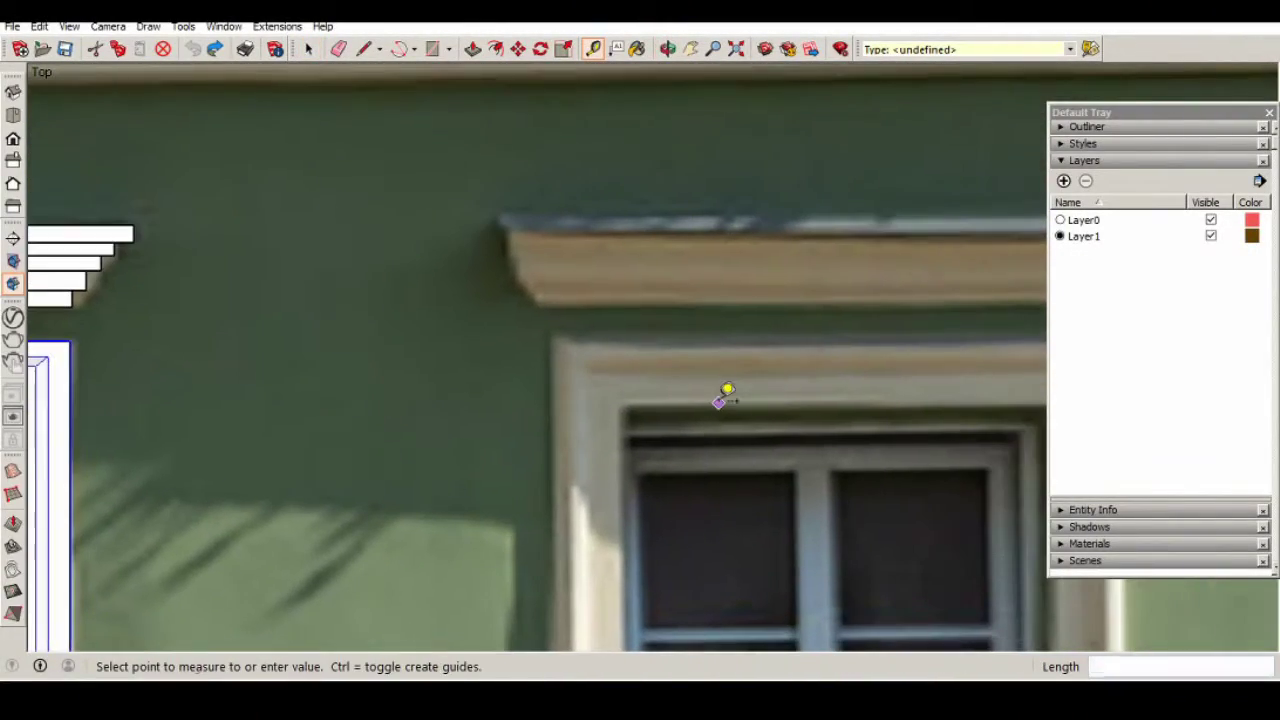
pyautogui.scroll(2, 605, 447)
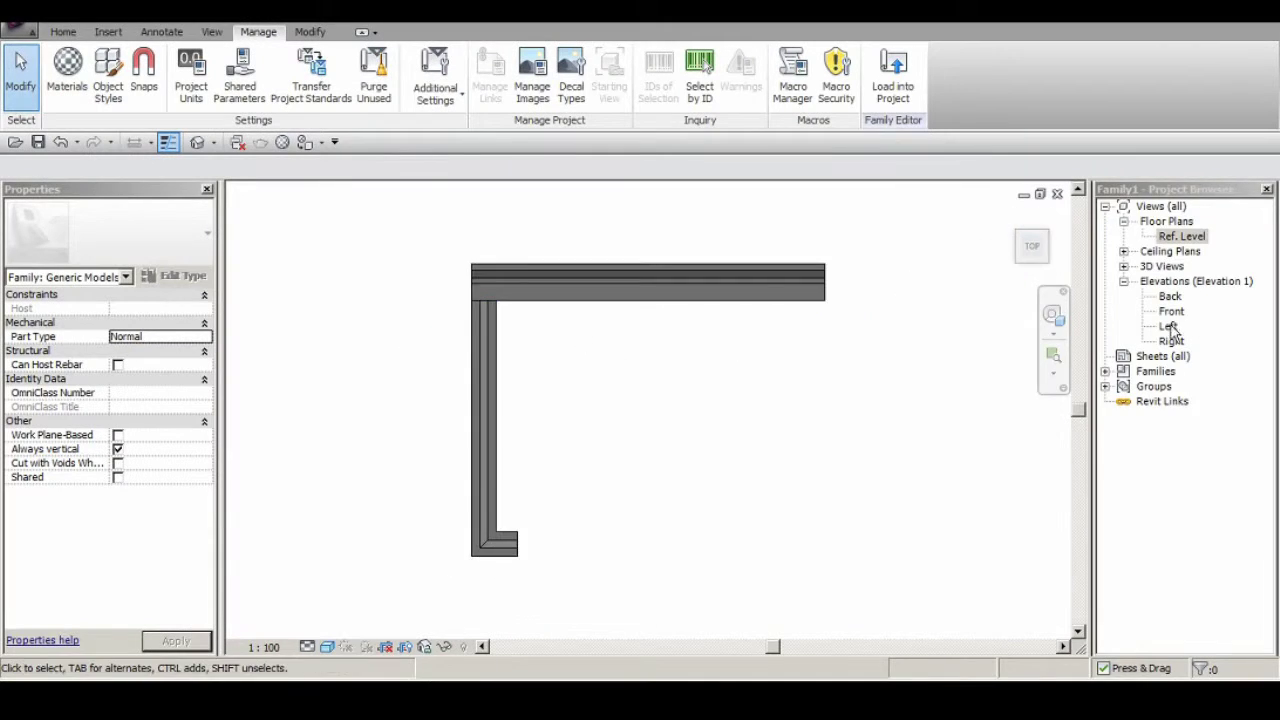
# From Front elevation and the TOP view, drag the head trim's left end out to the left jamb.
pyautogui.doubleClick(1171, 311)
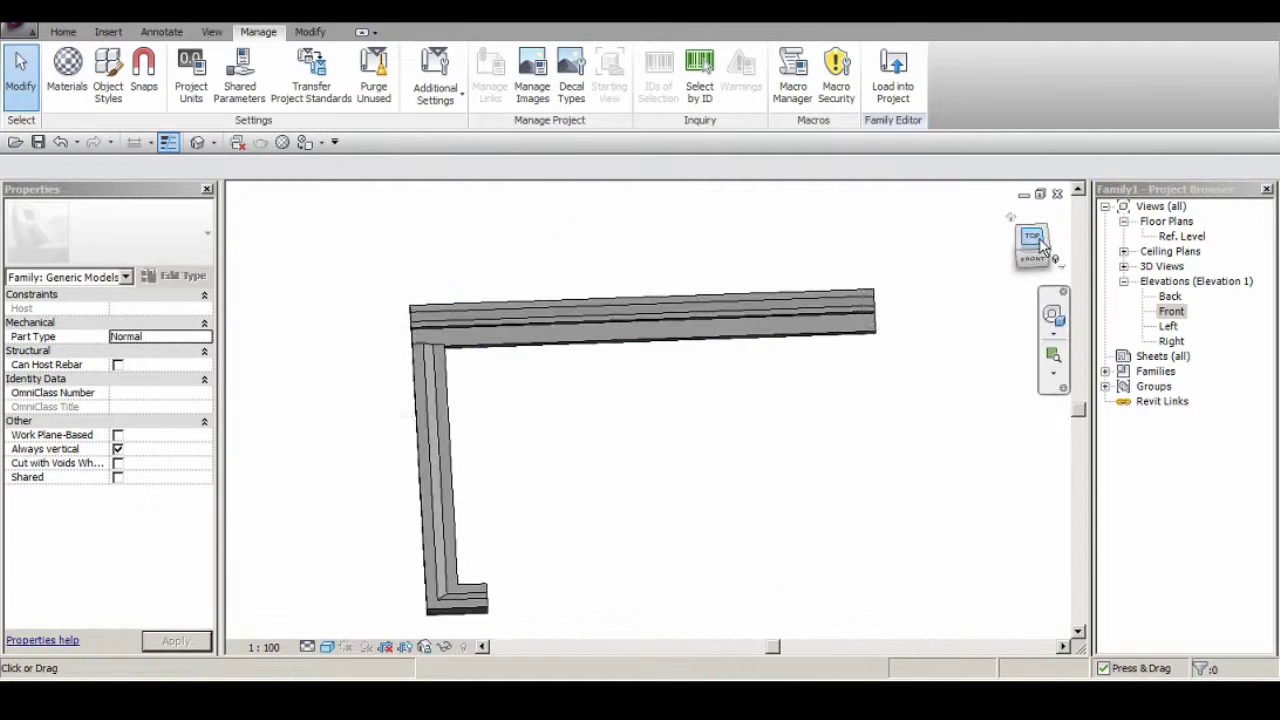
pyautogui.click(1043, 249)
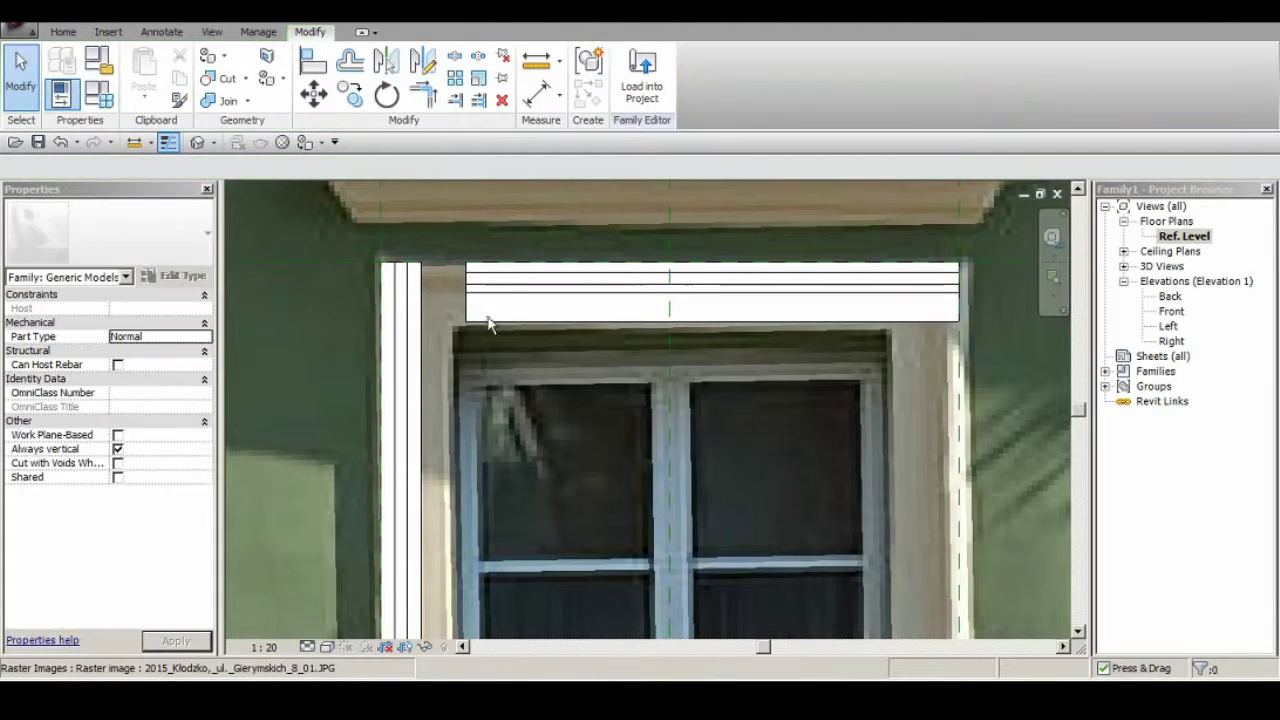
pyautogui.click(491, 323)
pyautogui.scroll(1, 452, 310)
pyautogui.moveTo(459, 284); pyautogui.dragTo(443, 288)
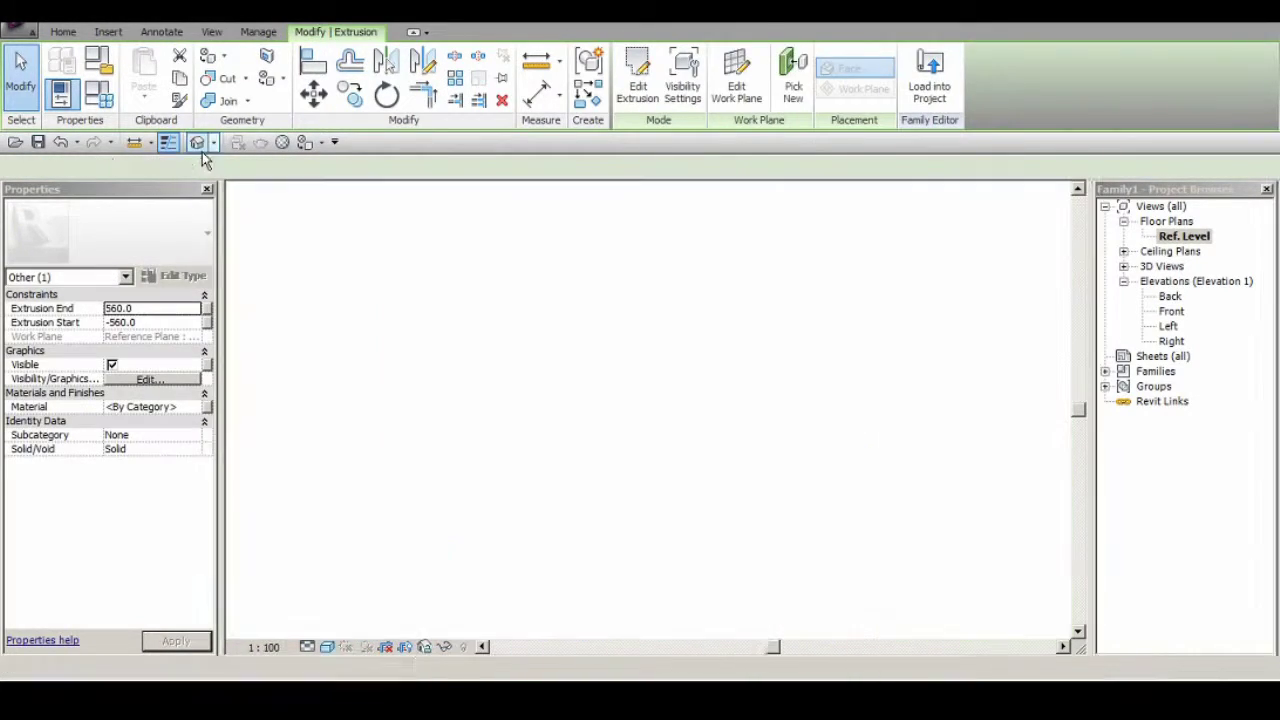
pyautogui.keyDown('shift'); pyautogui.moveTo(595, 289); pyautogui.dragTo(553, 387, button='middle'); pyautogui.keyUp('shift')
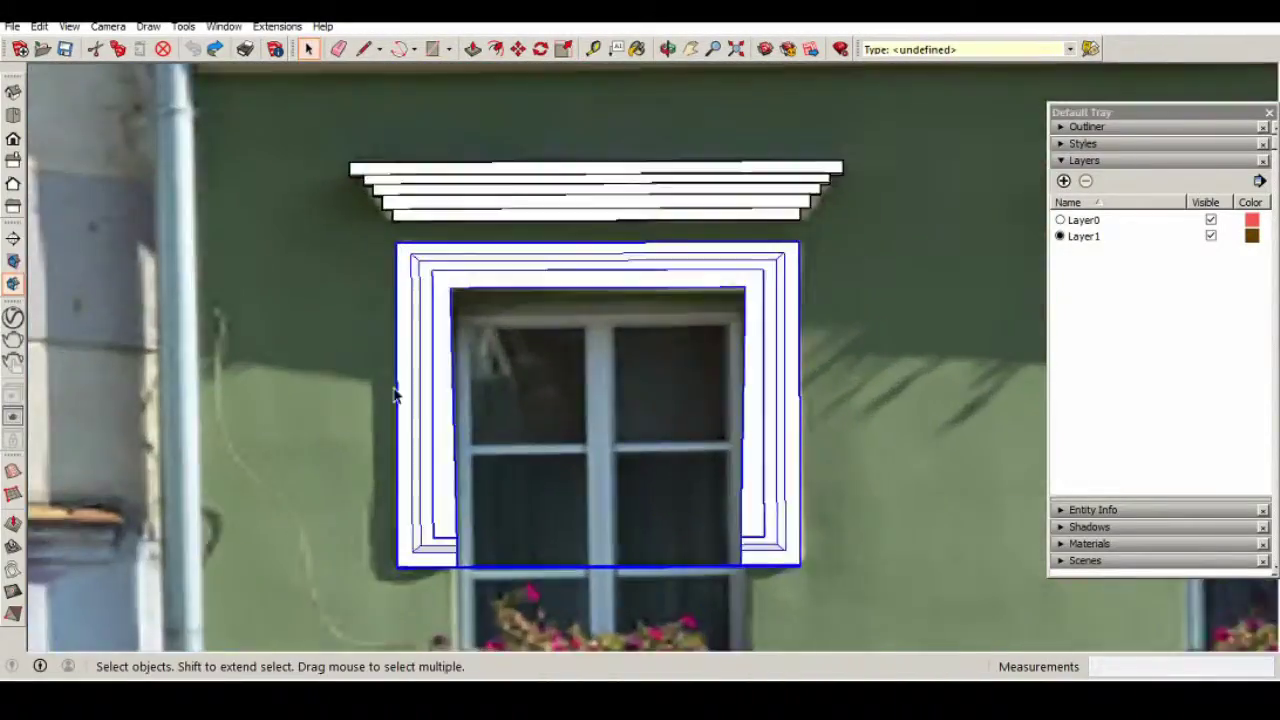
pyautogui.moveTo(394, 394)
pyautogui.mouseDown(button='middle')
pyautogui.moveTo(514, 277)
pyautogui.moveTo(486, 189)
pyautogui.moveTo(525, 318)
pyautogui.mouseUp(button='middle')
pyautogui.scroll(5, 525, 318)
pyautogui.moveTo(514, 363)
pyautogui.mouseDown(button='middle')
pyautogui.moveTo(243, 329)
pyautogui.moveTo(474, 347)
pyautogui.mouseUp(button='middle')
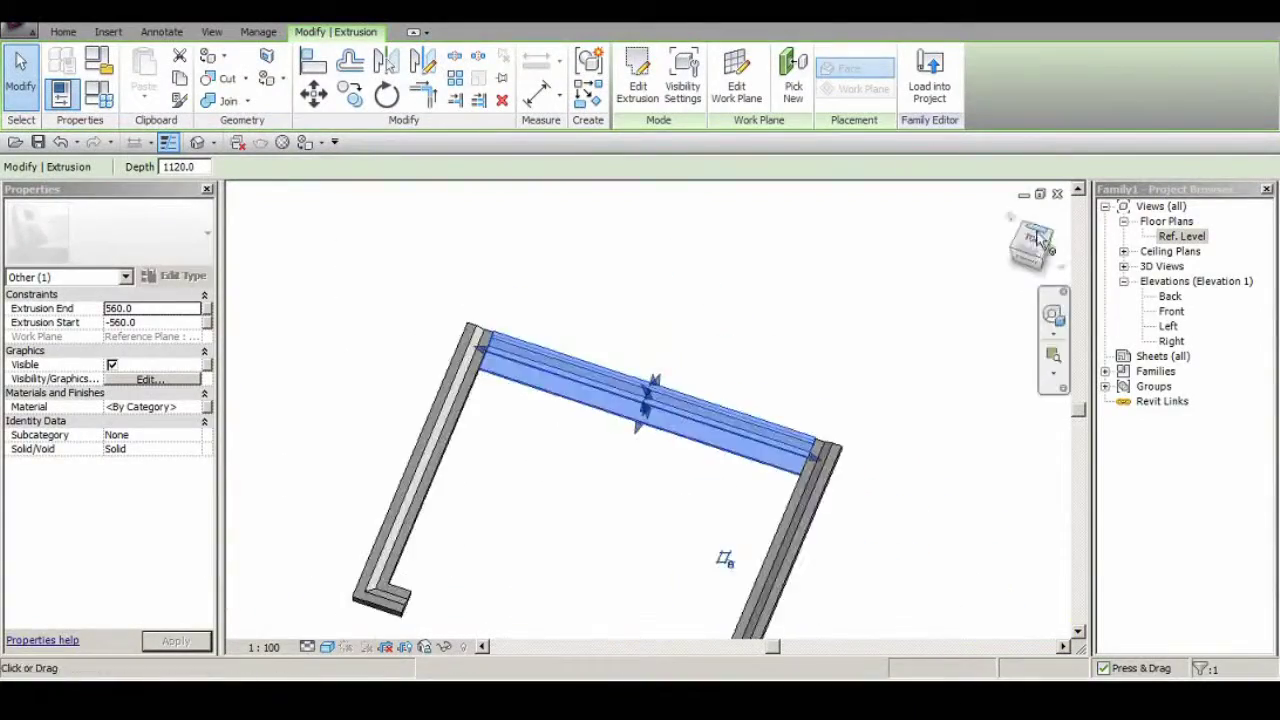
# Deselect the extrusion in 3D and go to the Ref. Level plan with the facade photo.
pyautogui.scroll(5, 695, 345)
pyautogui.moveTo(695, 345)
pyautogui.keyDown('shift'); pyautogui.mouseDown(button='middle')
pyautogui.moveTo(864, 385)
pyautogui.moveTo(737, 400)
pyautogui.moveTo(786, 337)
pyautogui.moveTo(708, 378)
pyautogui.moveTo(447, 259)
pyautogui.mouseUp(button='middle'); pyautogui.keyUp('shift')
pyautogui.scroll(-5, 737, 400)
pyautogui.click(447, 259)
pyautogui.doubleClick(1182, 236)
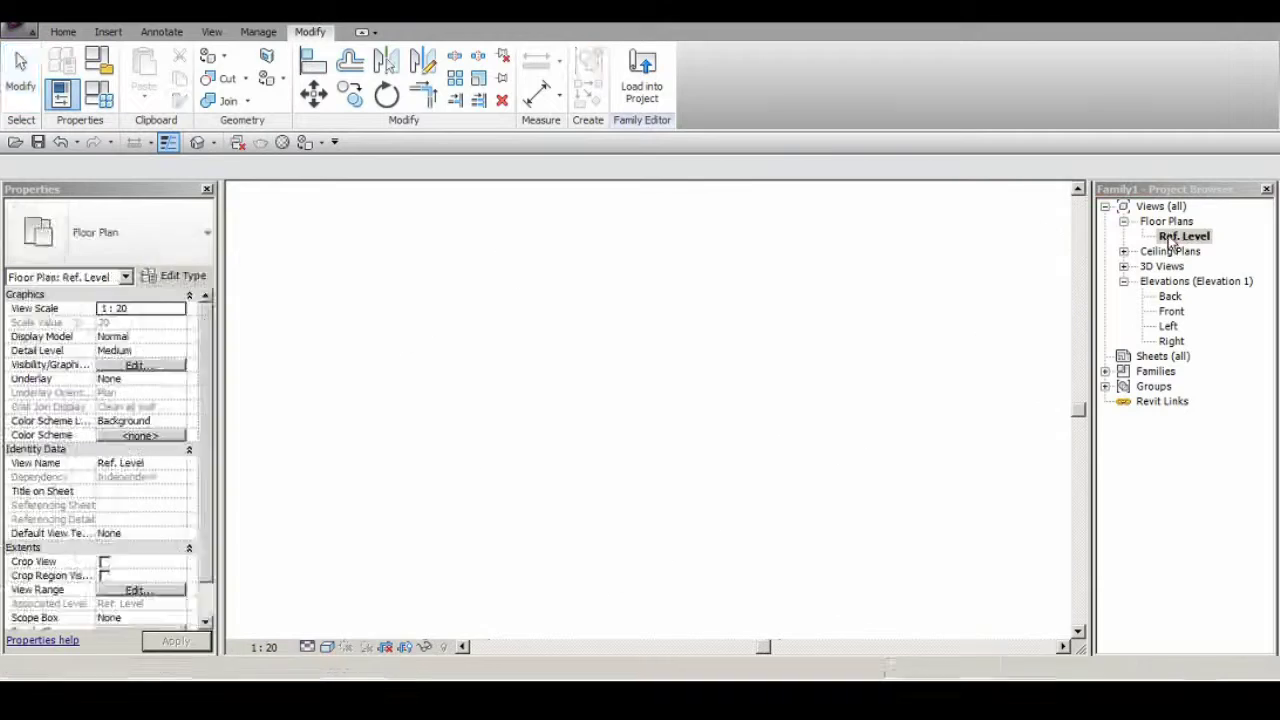
pyautogui.scroll(-2, 584, 354)
pyautogui.scroll(3, 497, 432)
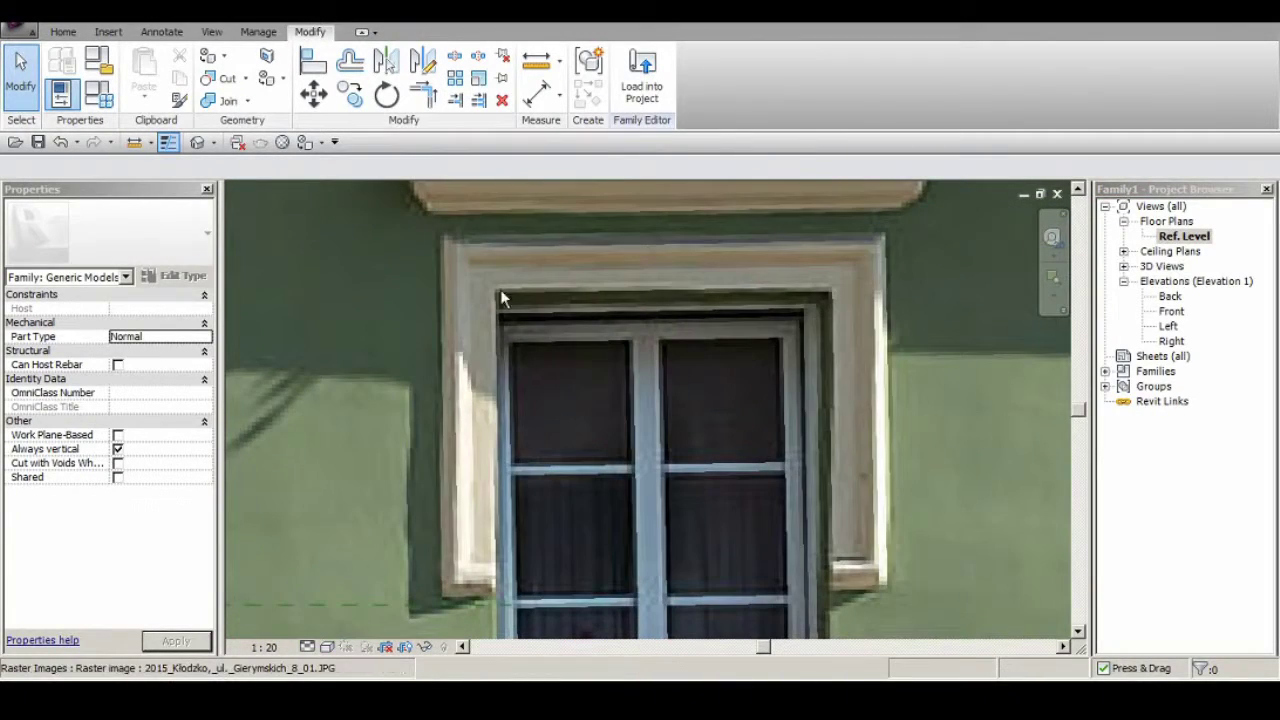
pyautogui.scroll(-2, 509, 364)
pyautogui.scroll(2, 508, 355)
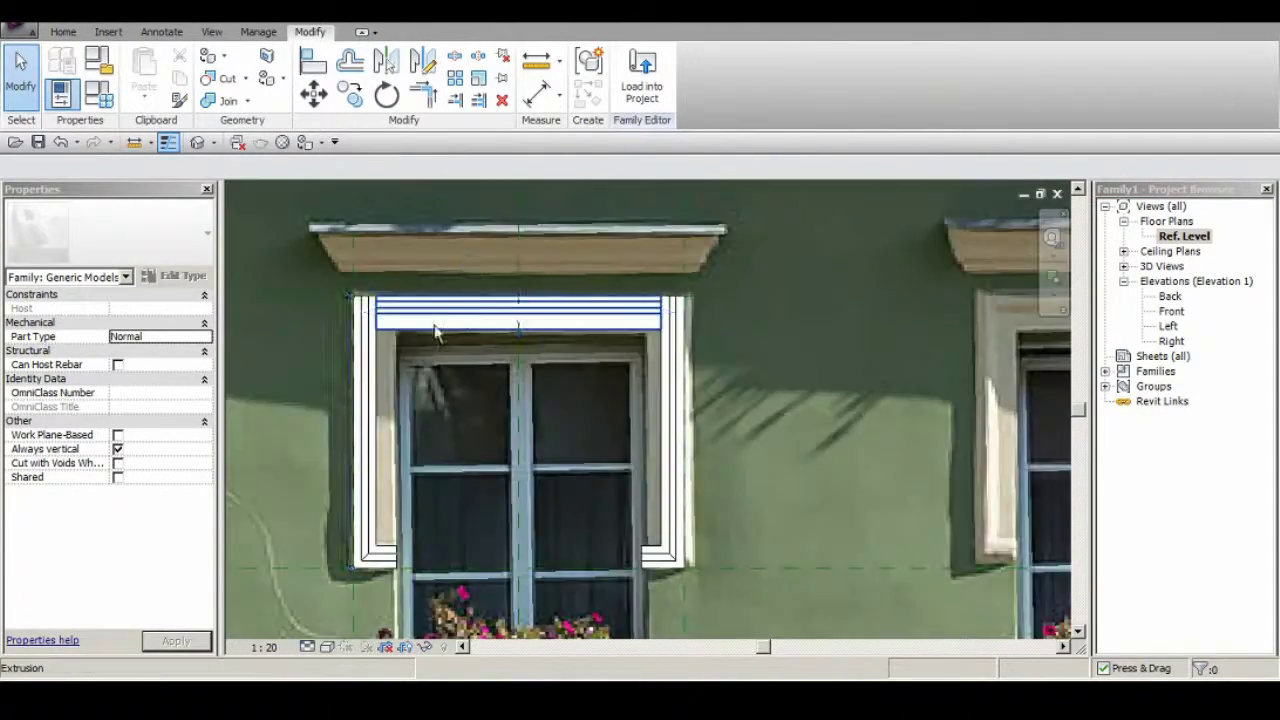
# Select the sweep, undo its last move, and enter Sketch Path editing.
pyautogui.click(437, 334)
pyautogui.scroll(2, 745, 380)
pyautogui.hotkey('ctrl', 'z')
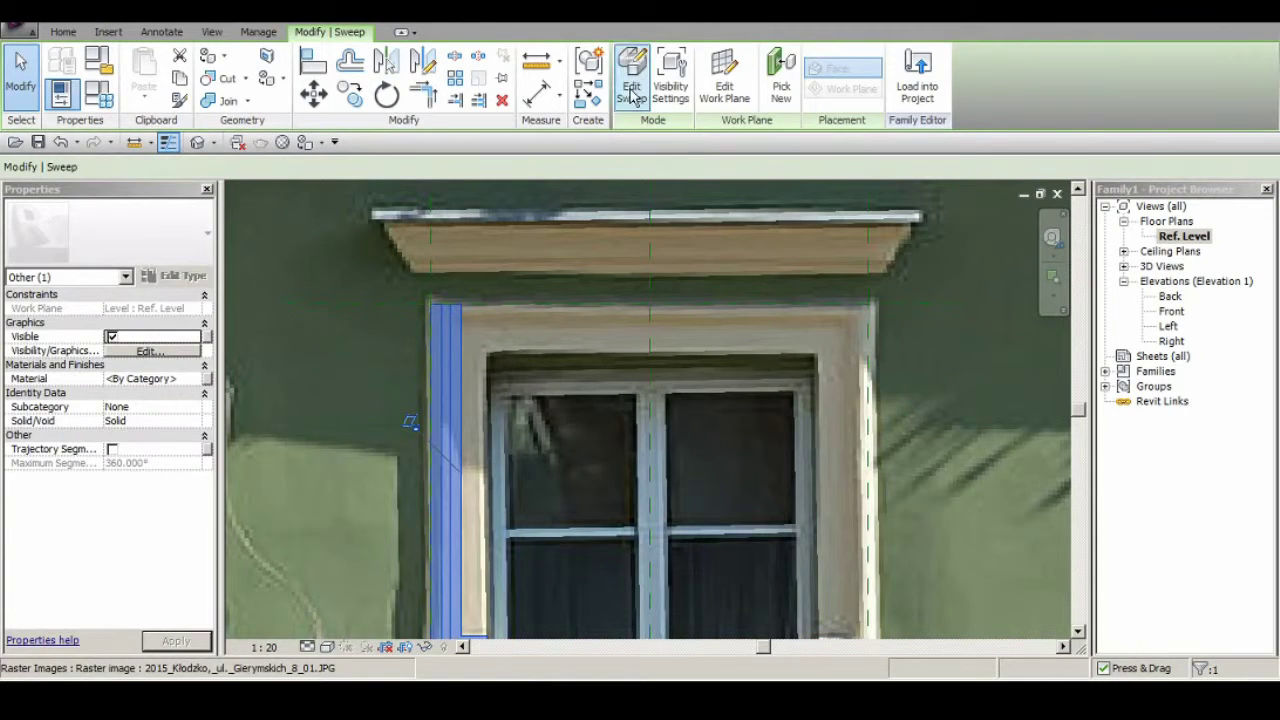
pyautogui.click(632, 95)
pyautogui.click(814, 64)
pyautogui.click(588, 321)
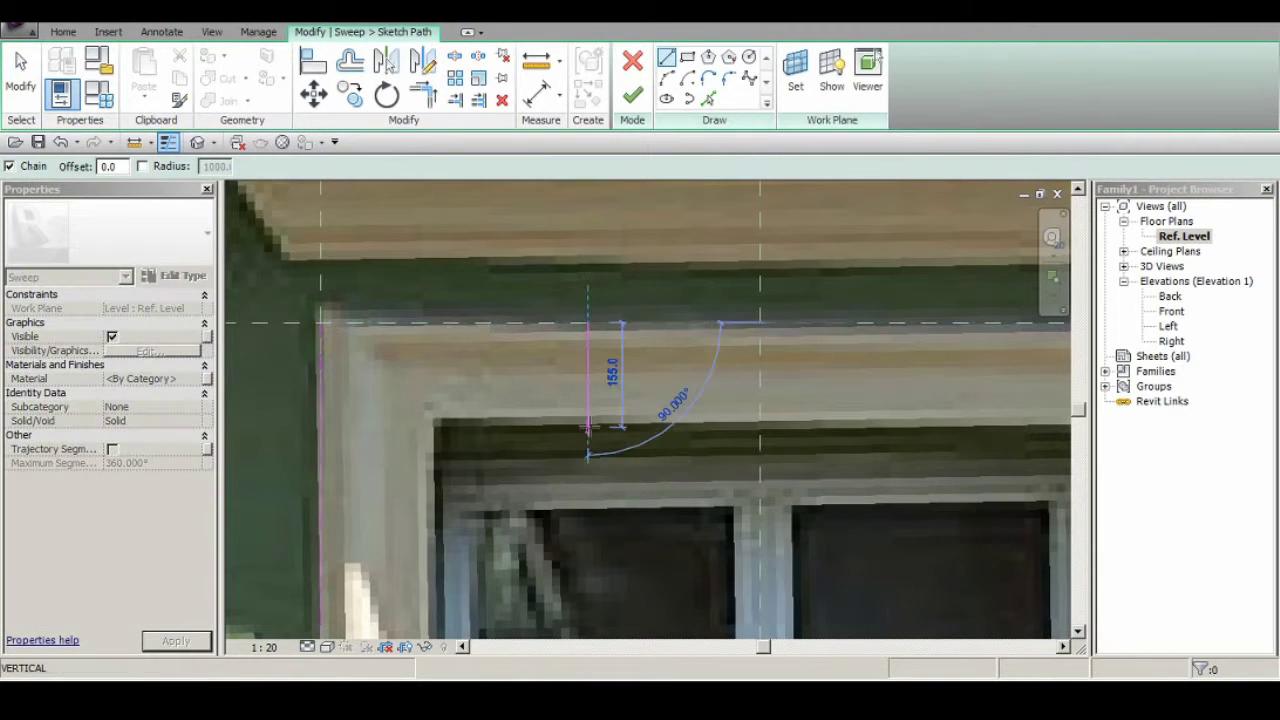
pyautogui.press('Escape')
pyautogui.press('Escape')
pyautogui.scroll(-3, 586, 351)
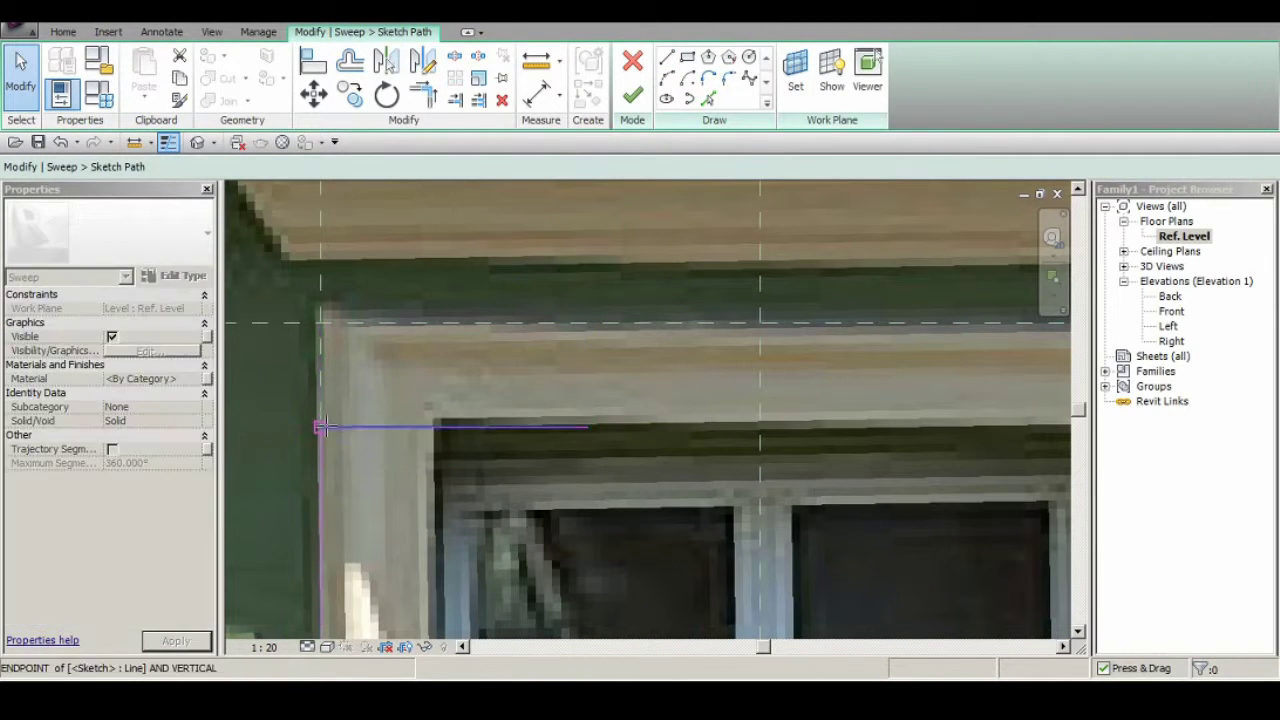
pyautogui.scroll(-2, 443, 400)
pyautogui.scroll(-1, 443, 400)
# Redraw the path lines along the right jamb and over the window head.
pyautogui.click(666, 57)
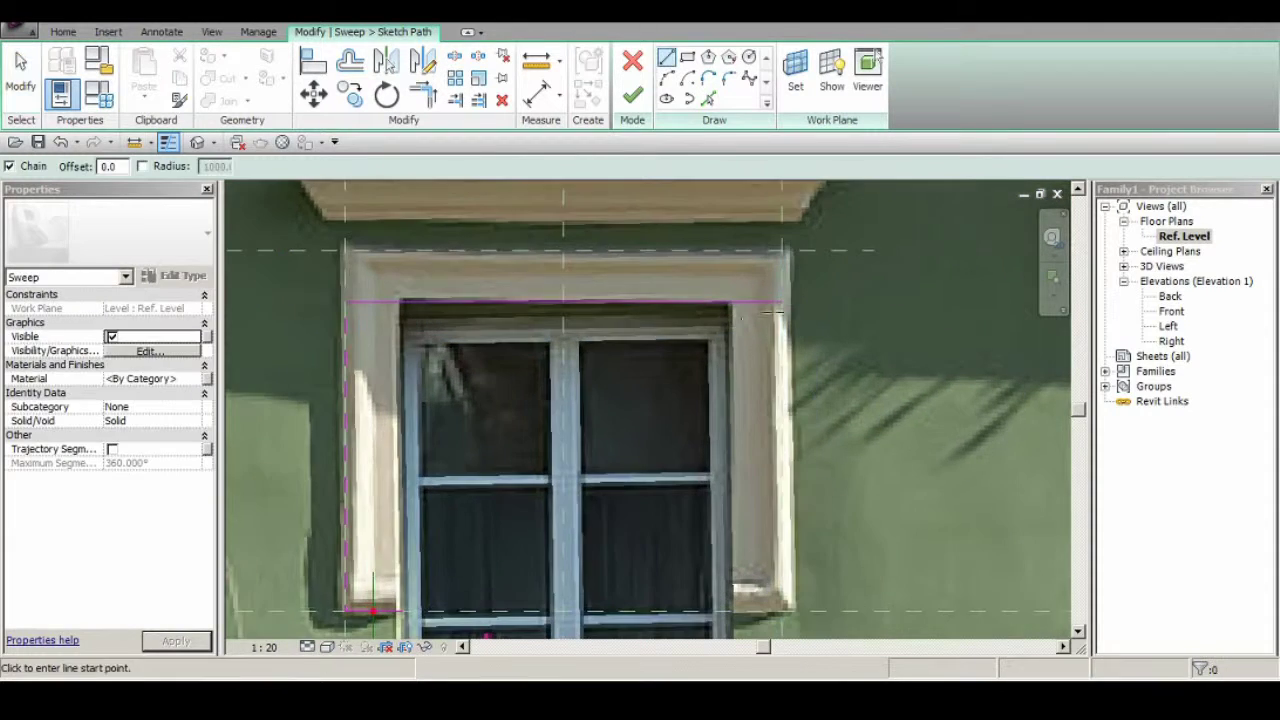
pyautogui.scroll(2, 785, 612)
pyautogui.moveTo(785, 612); pyautogui.dragTo(840, 462, button='middle')
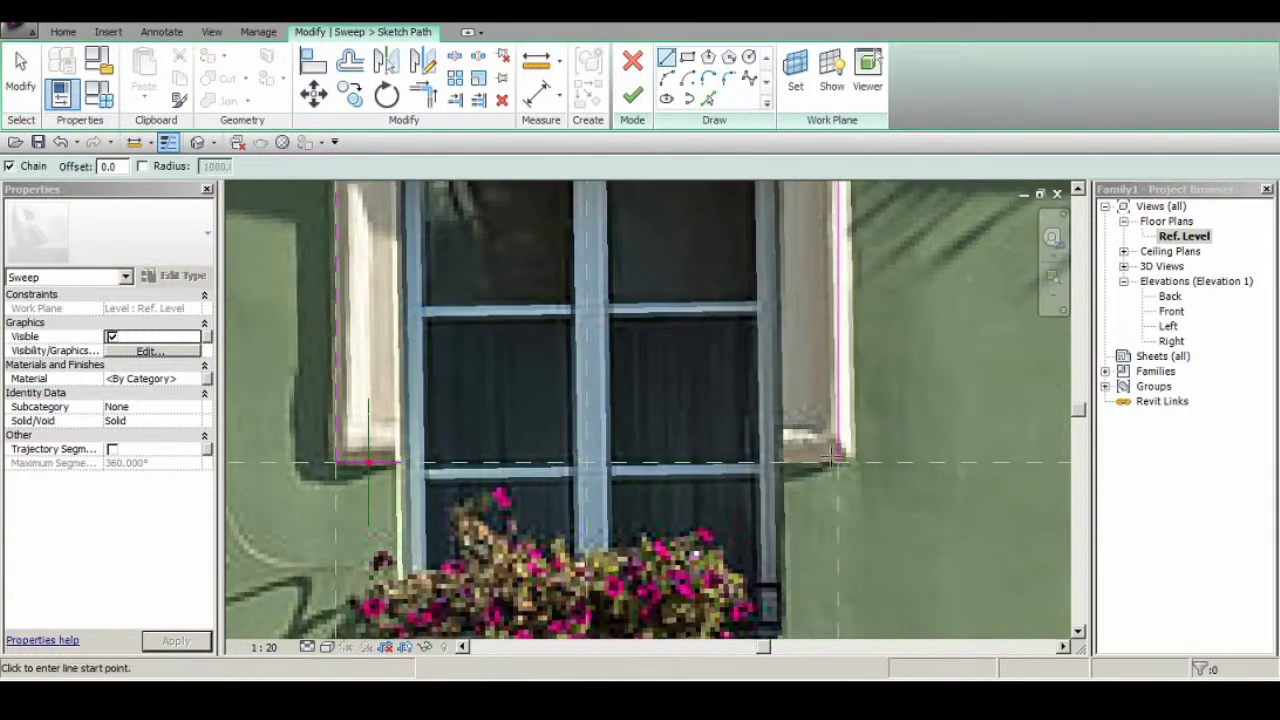
pyautogui.click(843, 463)
pyautogui.write('1')
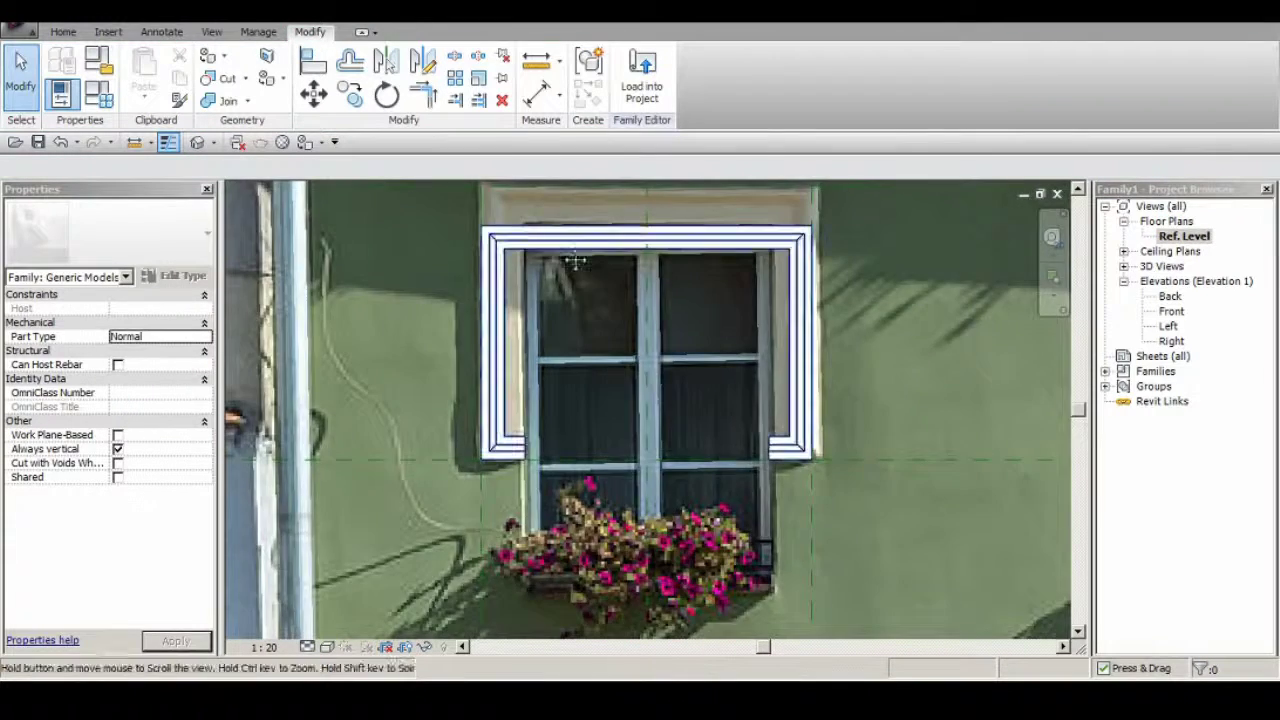
pyautogui.moveTo(575, 261); pyautogui.dragTo(510, 397, button='middle')
pyautogui.scroll(1, 510, 397)
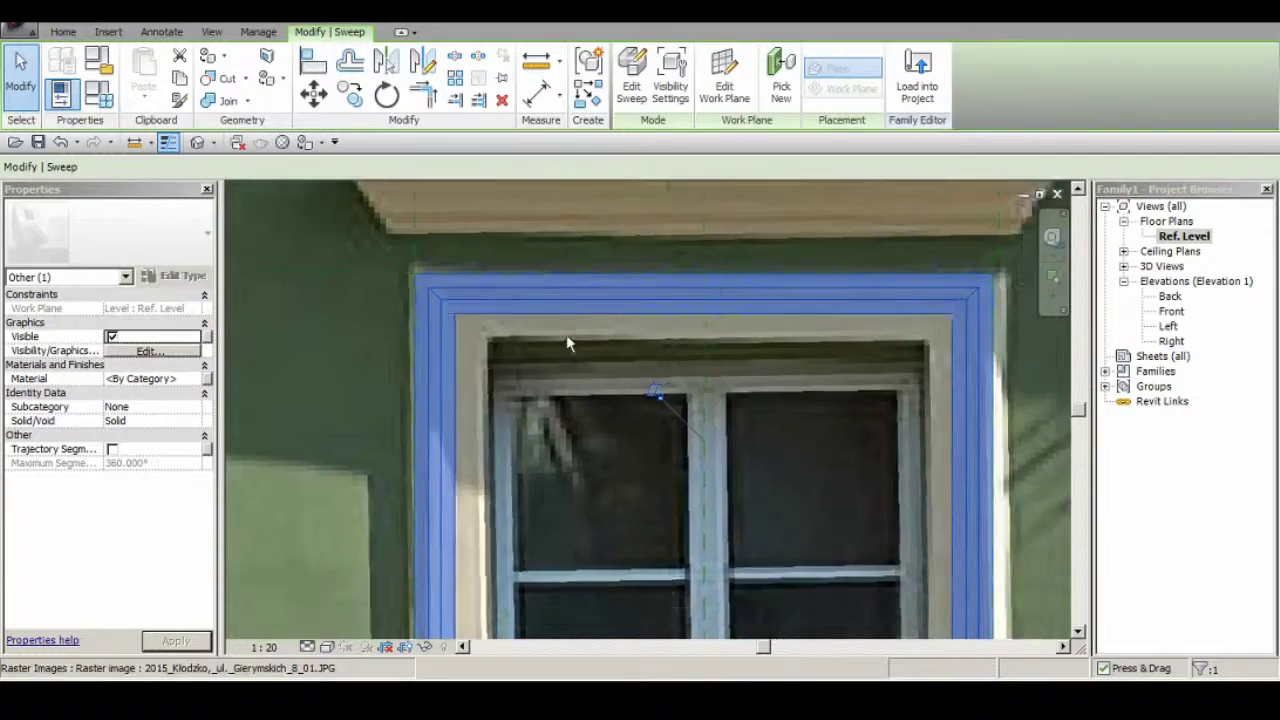
pyautogui.moveTo(566, 334); pyautogui.dragTo(515, 370, button='middle')
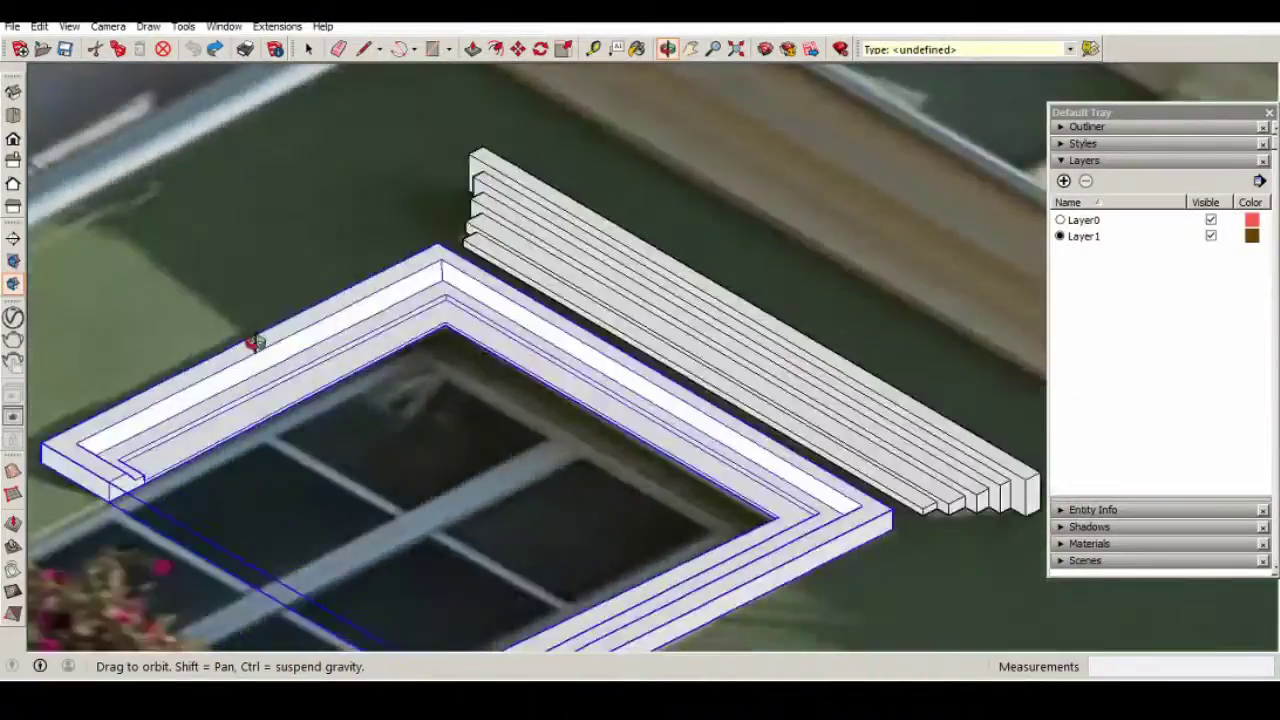
# Orbit the SketchUp reference surround, then pan Revit's plan to the traced U-shaped sweep.
pyautogui.moveTo(255, 343); pyautogui.dragTo(440, 415, button='middle')
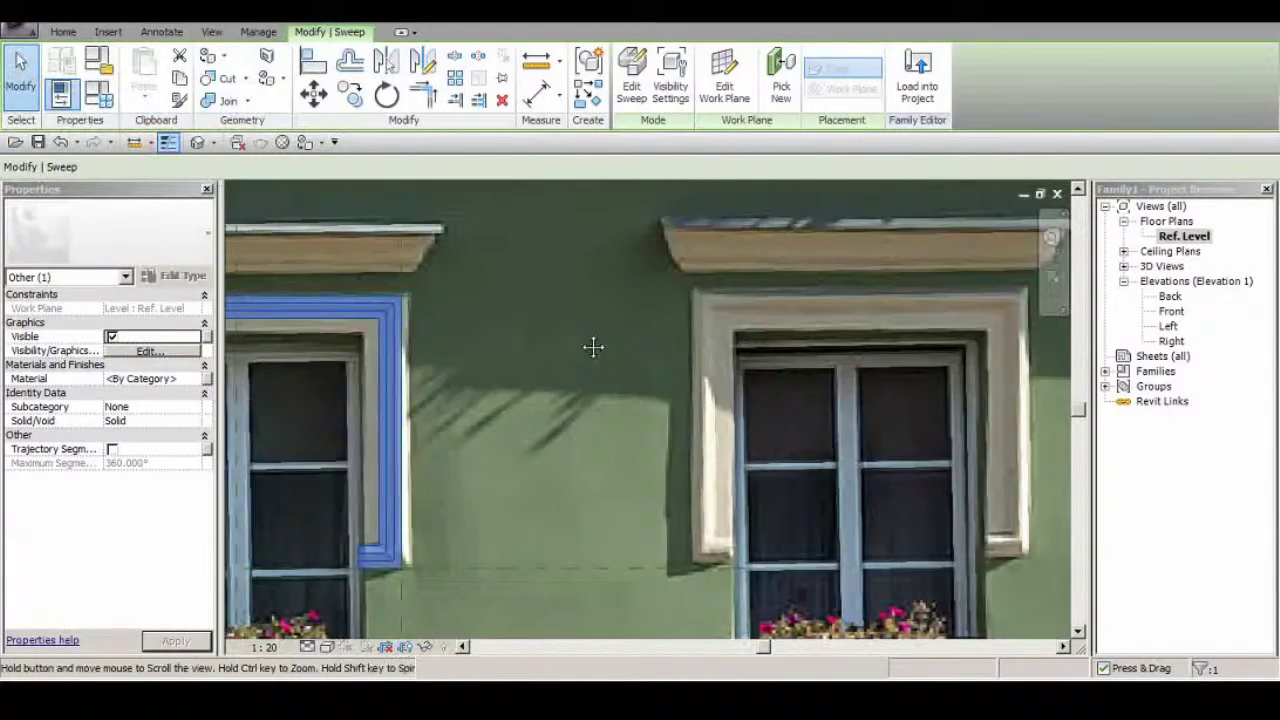
pyautogui.moveTo(591, 349)
pyautogui.mouseDown(button='middle')
pyautogui.moveTo(804, 365)
pyautogui.moveTo(804, 250)
pyautogui.moveTo(712, 260)
pyautogui.mouseUp(button='middle')
pyautogui.scroll(2, 318, 316)
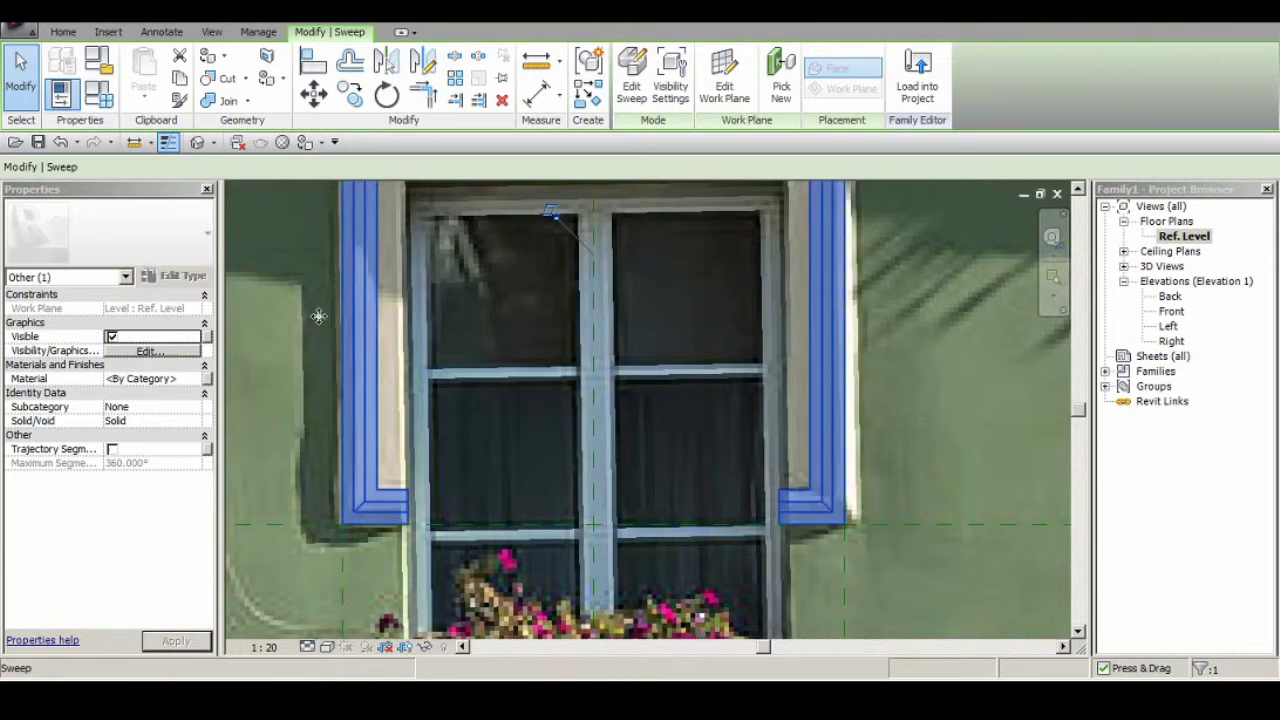
# Return to the Ref. Level plan and start sketching a new line at the wall edge.
pyautogui.click(198, 141)
pyautogui.doubleClick(1181, 237)
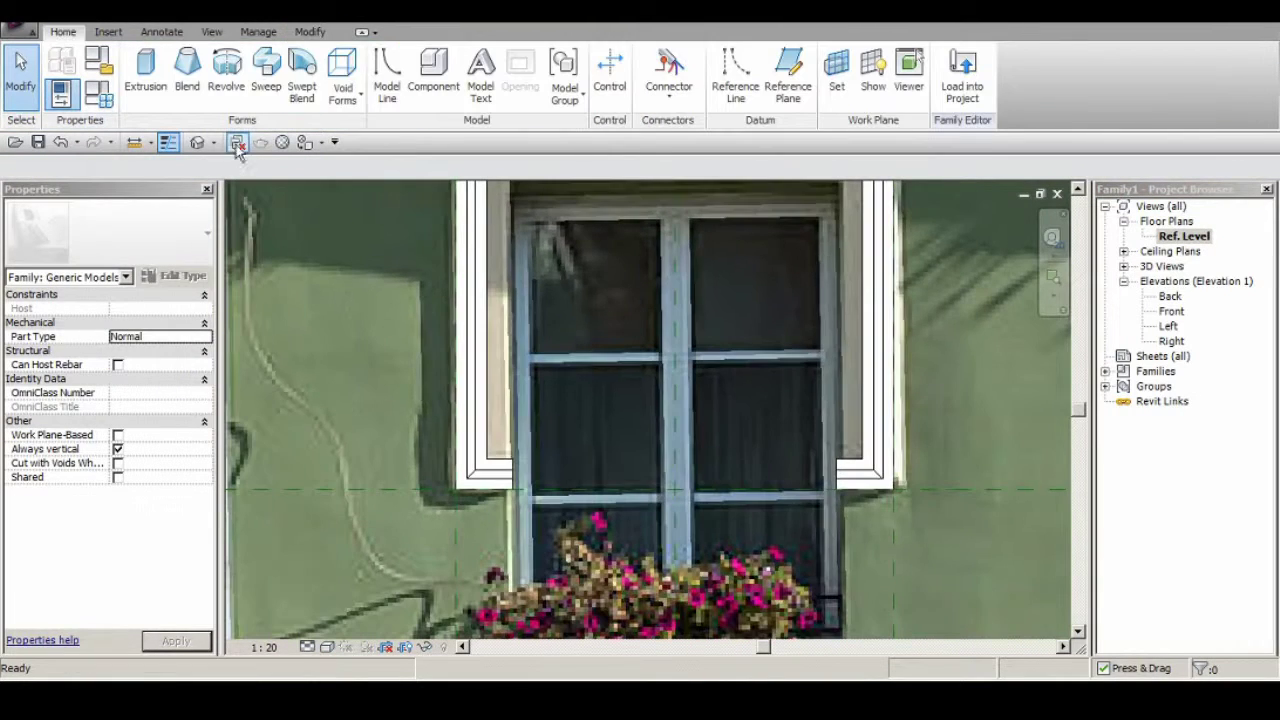
pyautogui.click(266, 75)
pyautogui.click(829, 57)
pyautogui.scroll(2, 580, 263)
pyautogui.scroll(2, 500, 506)
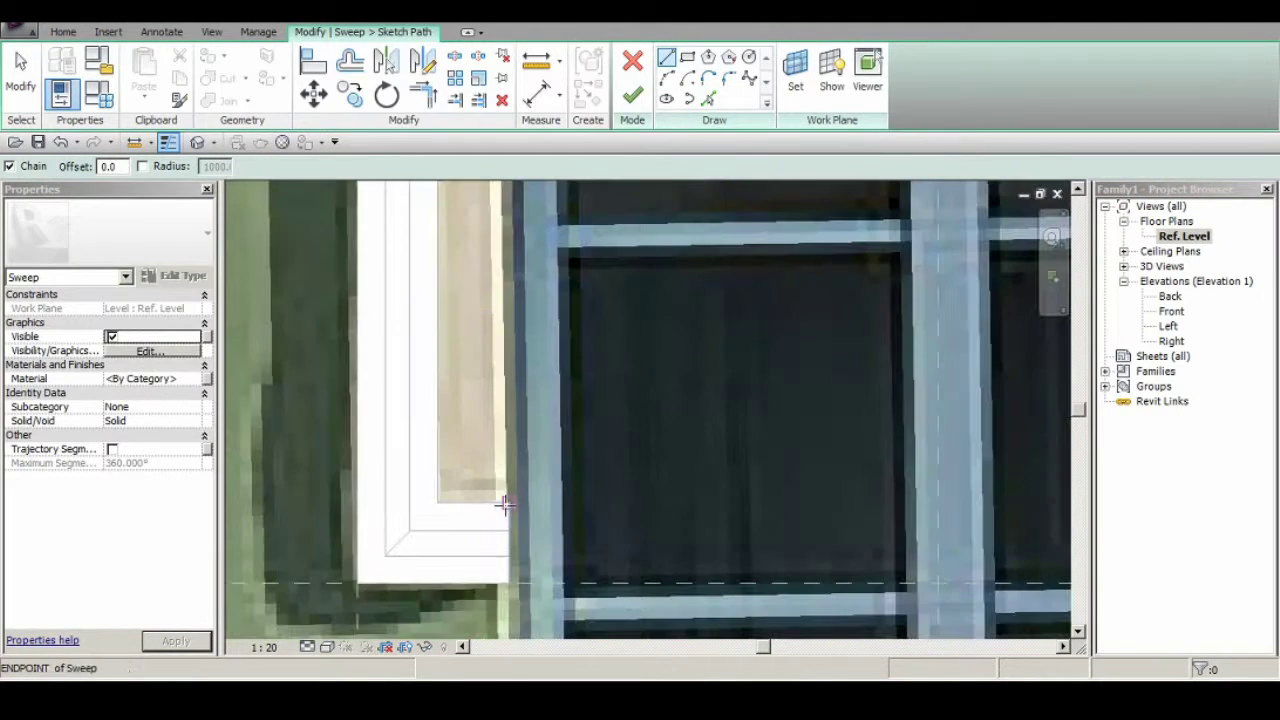
pyautogui.scroll(2, 500, 506)
pyautogui.click(409, 229)
pyautogui.moveTo(760, 400); pyautogui.dragTo(617, 531, button='middle')
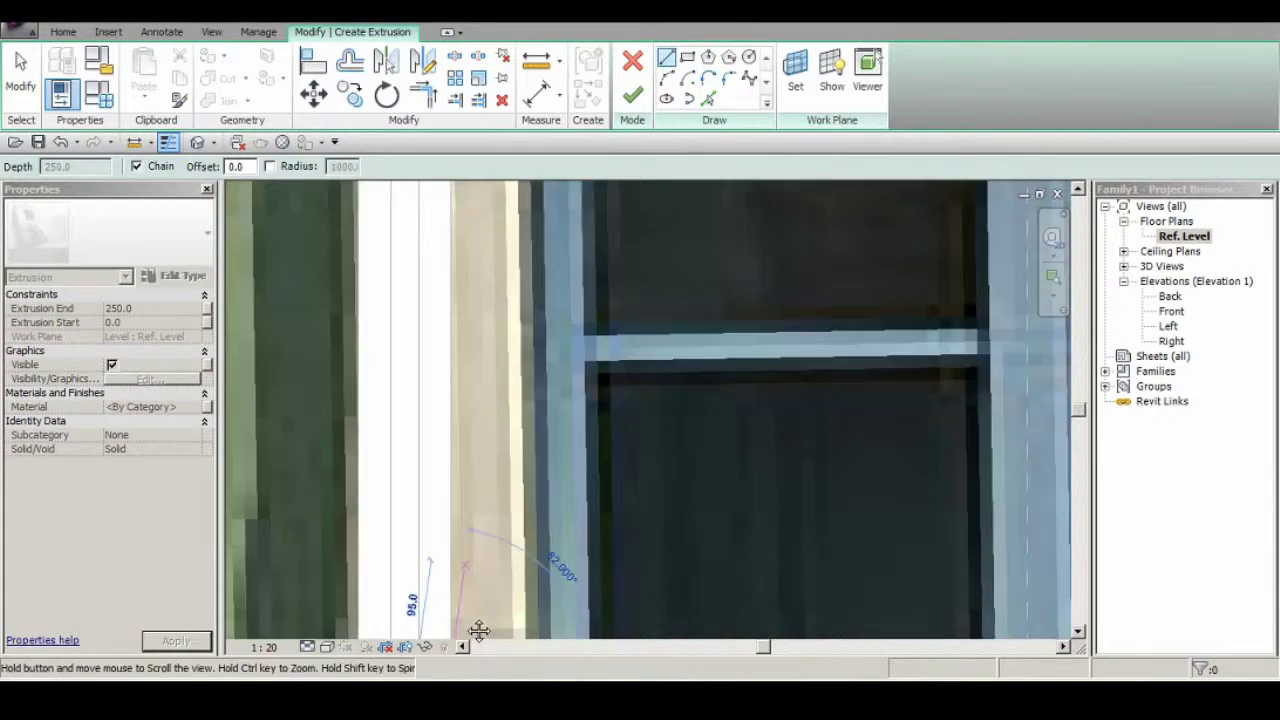
# Draw the half outline with a 65.0 horizontal edge and an angled mitre, closing the loop.
pyautogui.click(444, 606)
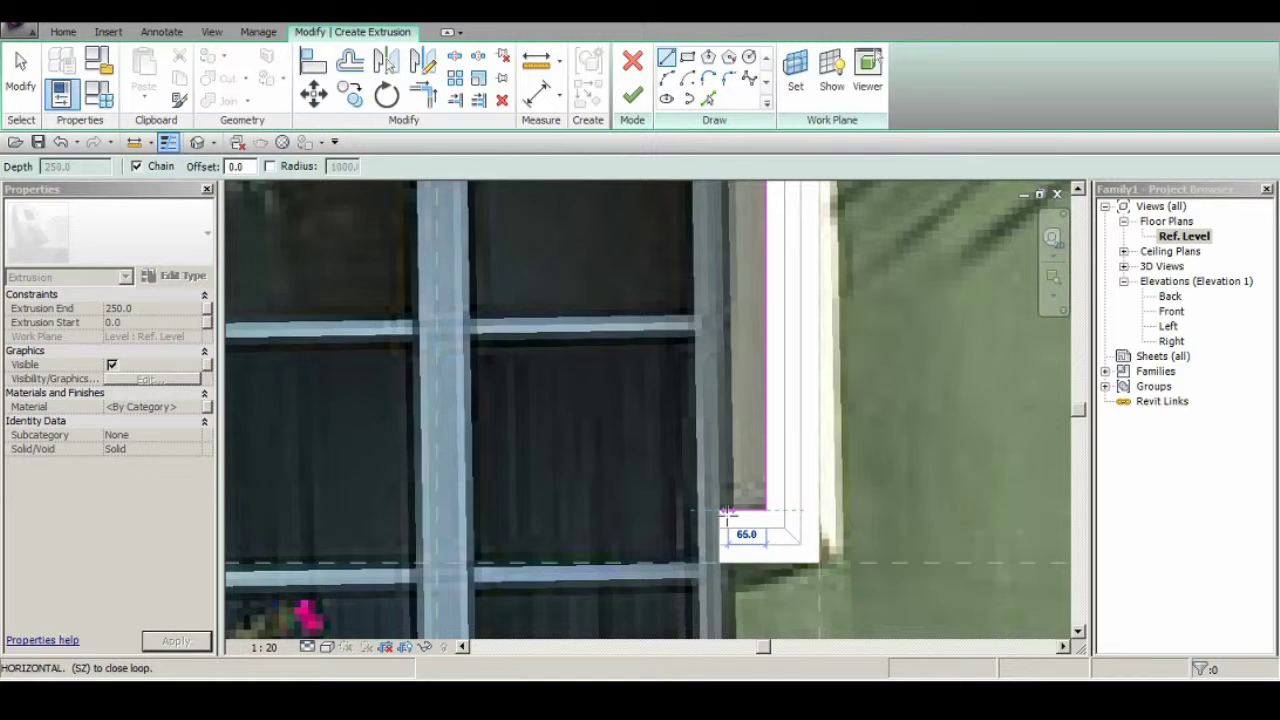
pyautogui.click(727, 515)
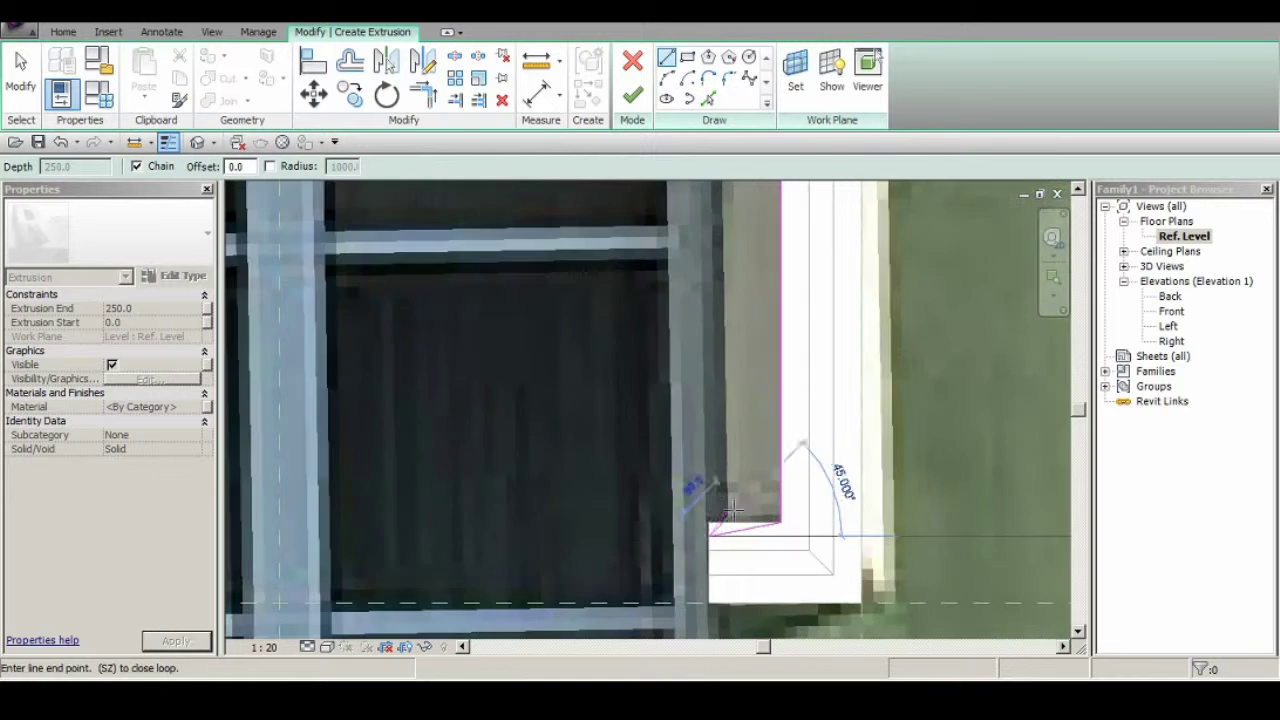
pyautogui.click(783, 524)
pyautogui.scroll(-2, 766, 514)
pyautogui.scroll(-3, 737, 531)
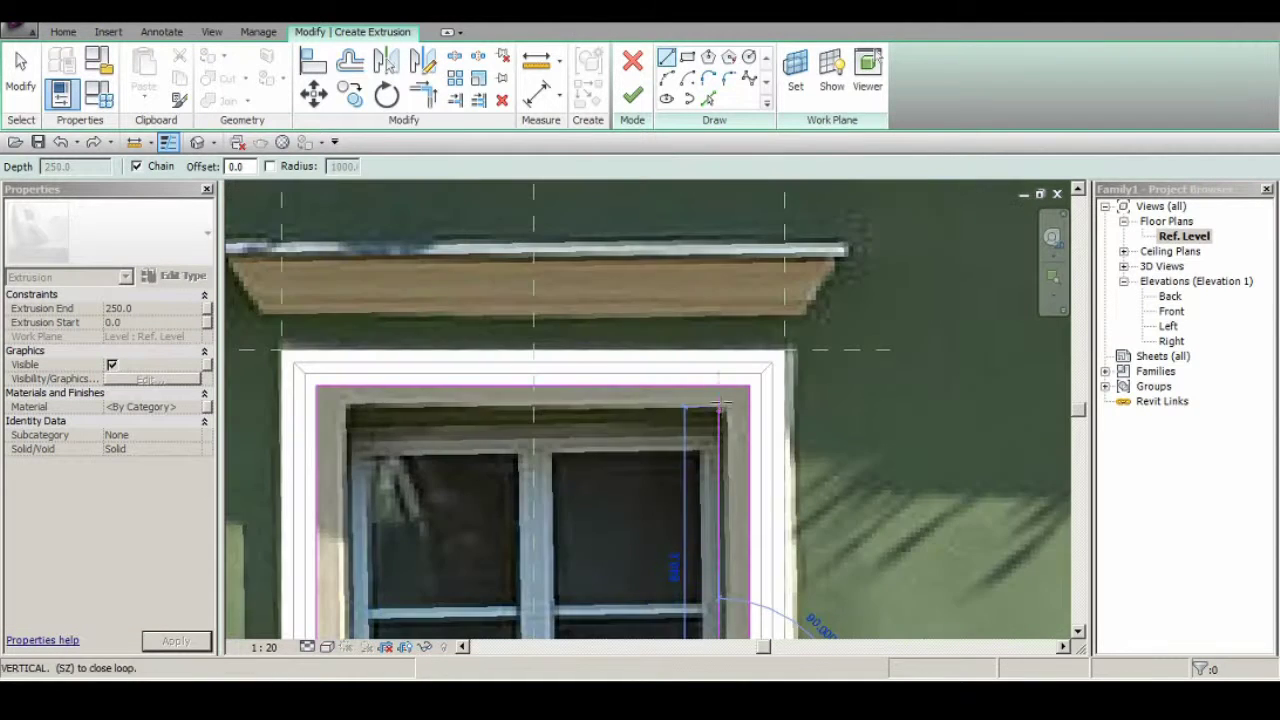
pyautogui.click(725, 335)
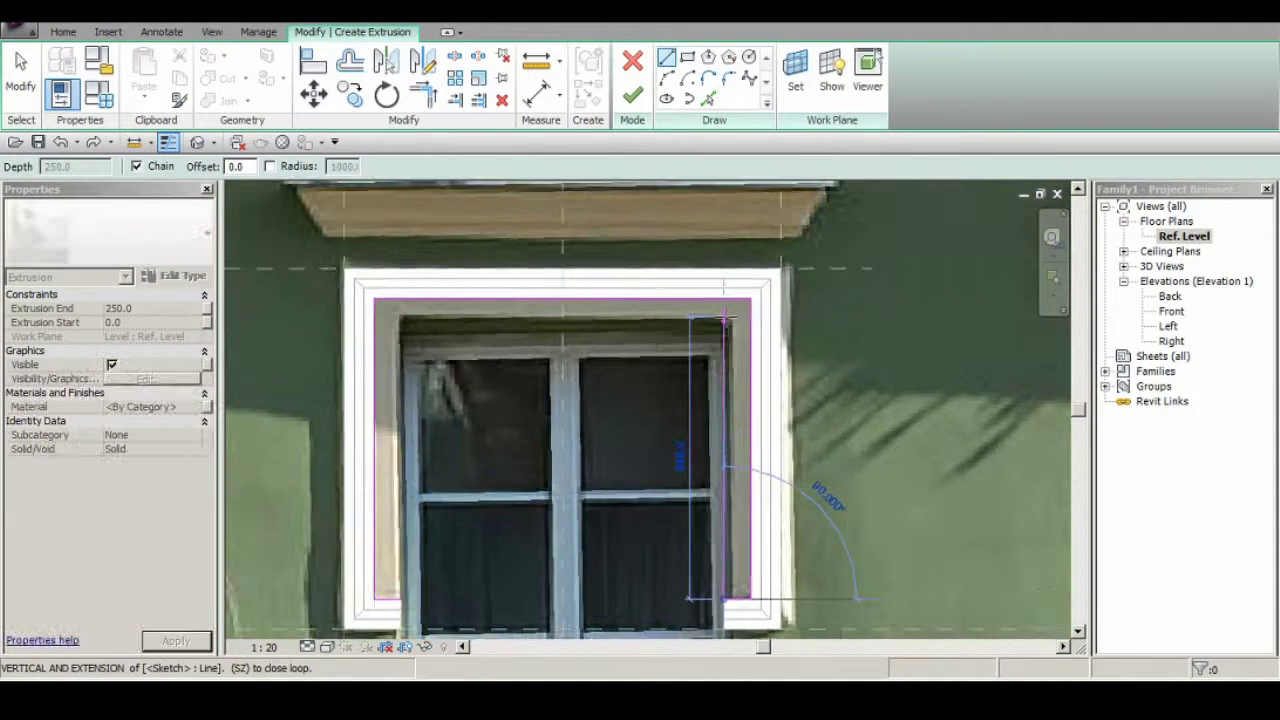
pyautogui.scroll(2, 539, 309)
pyautogui.press('Escape')
# Select the outline's top line, clear the selection, and finish the extrusion sketch.
pyautogui.click(527, 332)
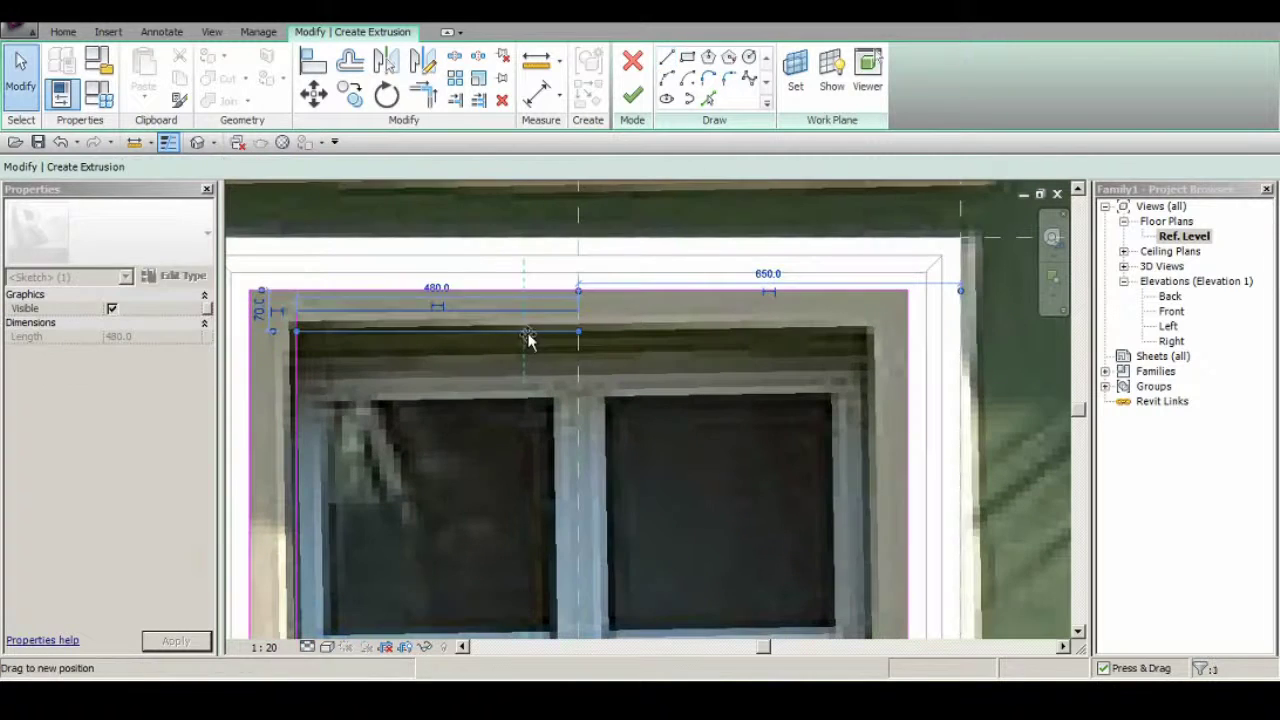
pyautogui.press('Escape')
pyautogui.scroll(-2, 580, 310)
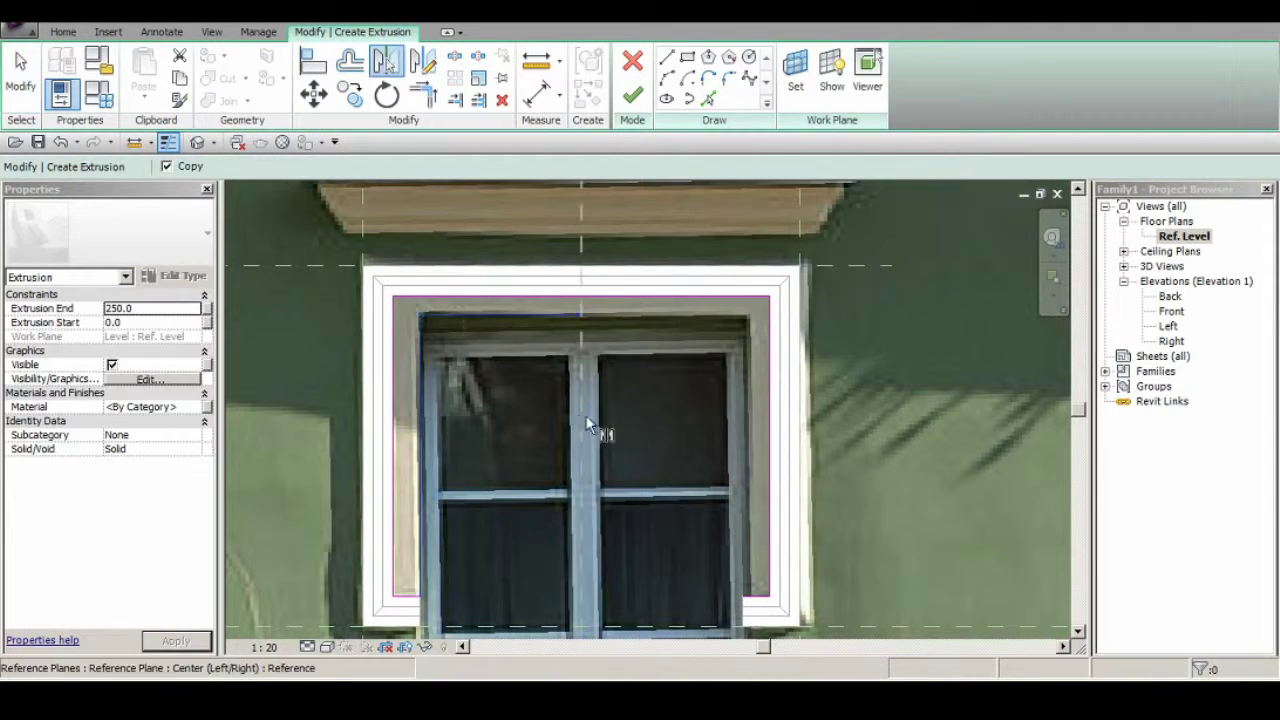
pyautogui.press('Escape')
pyautogui.scroll(-2, 556, 463)
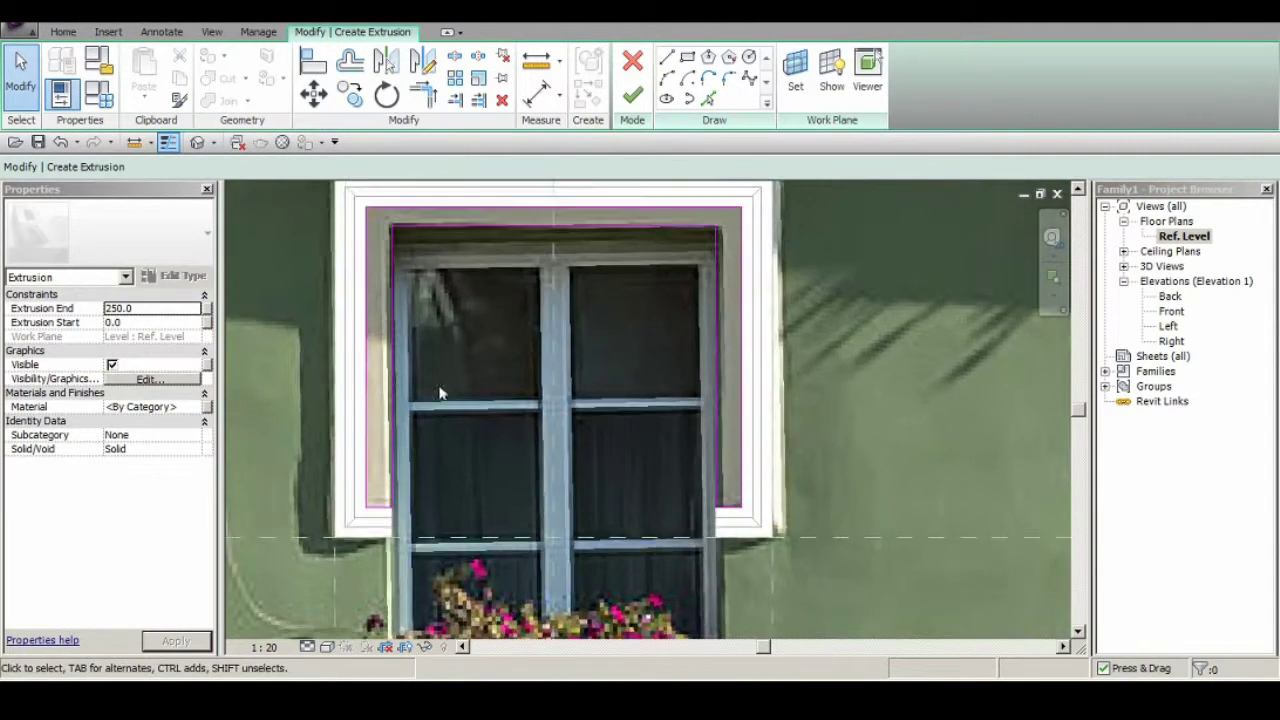
pyautogui.click(197, 142)
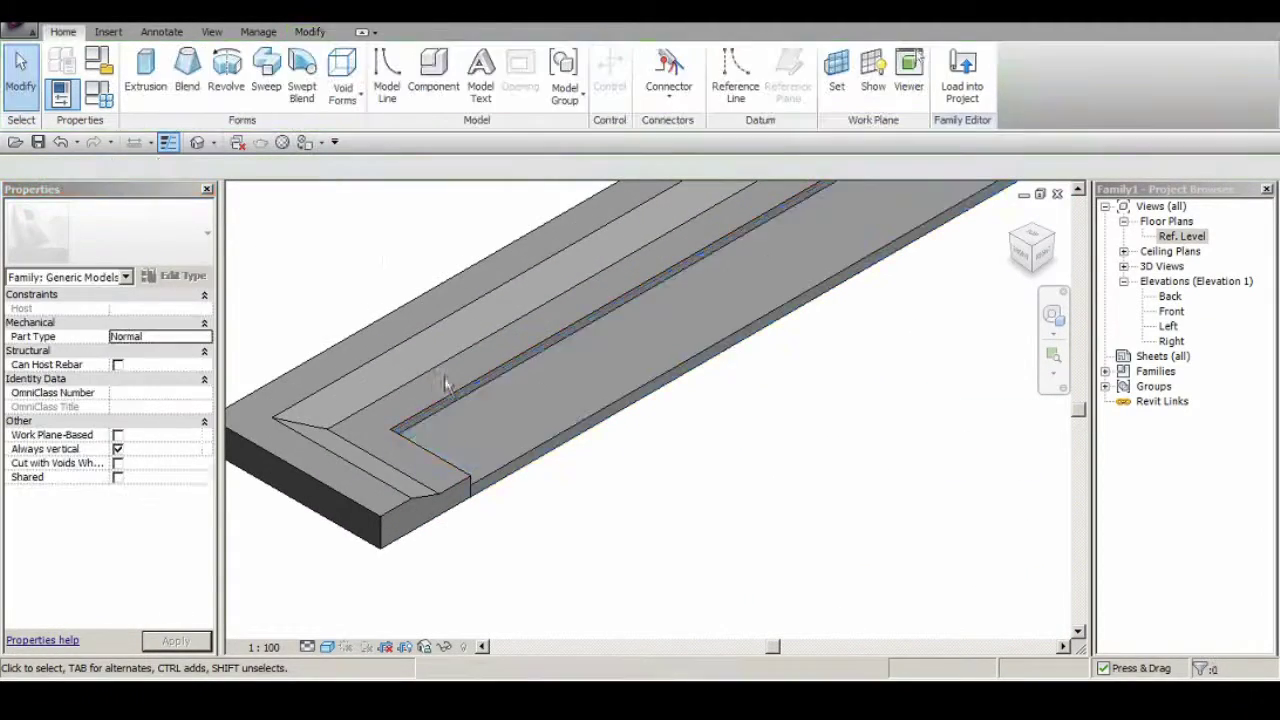
# Zoom out in 3D and orbit to a near-front view of the U-shaped frame.
pyautogui.scroll(-5, 445, 385)
pyautogui.keyDown('shift'); pyautogui.moveTo(531, 534); pyautogui.dragTo(526, 443, button='middle'); pyautogui.keyUp('shift')
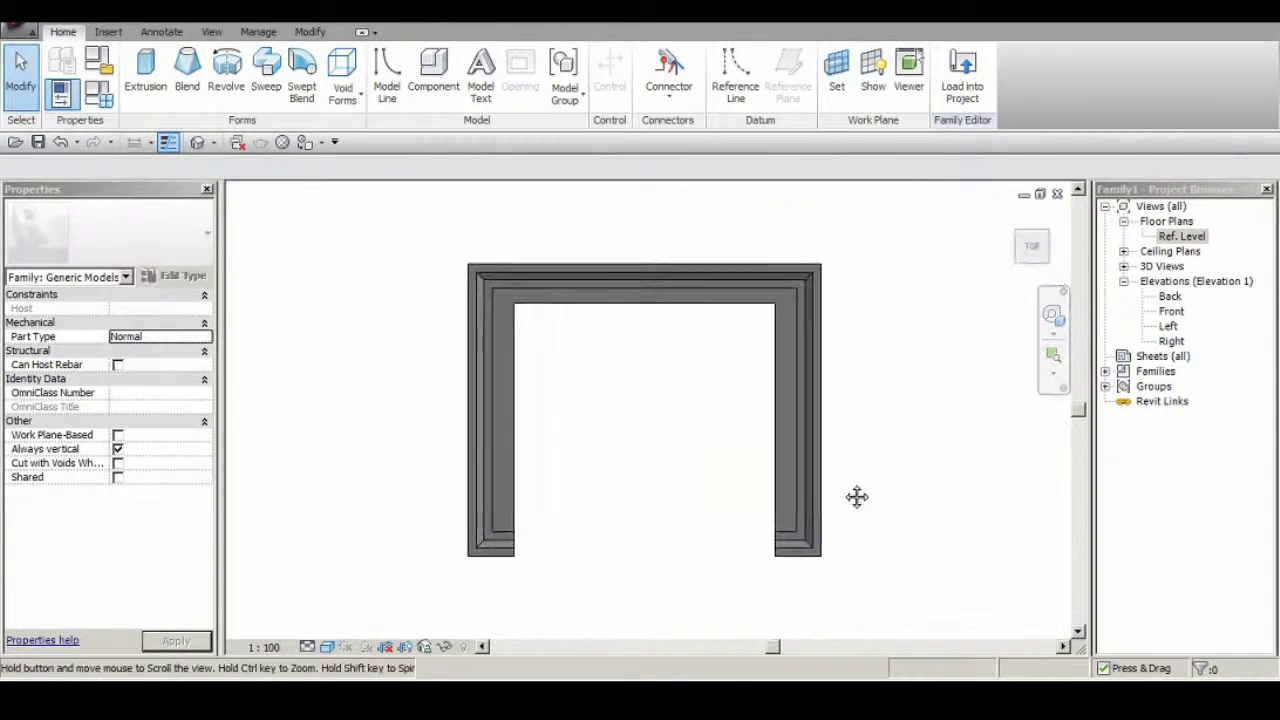